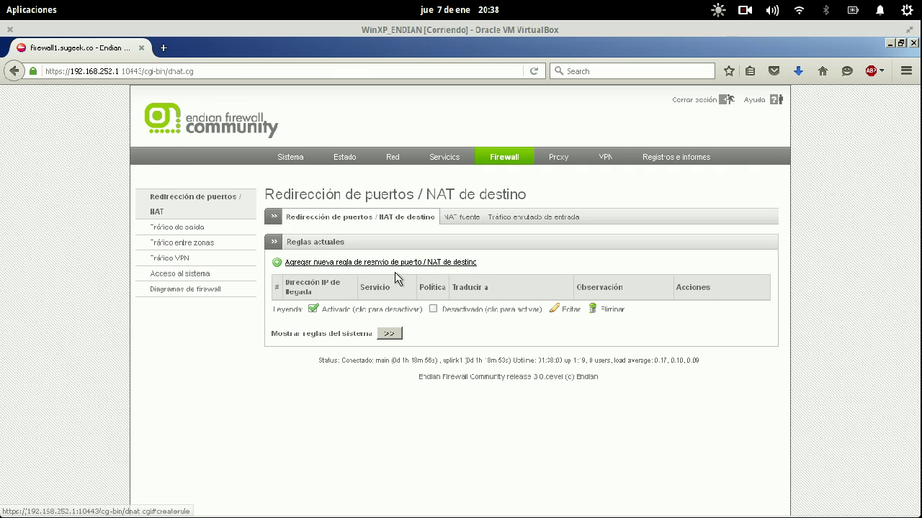
Step: Start a new firewall rule for incoming routed traffic (Tráfico enrutado de entrada)
drag(290, 286, 333, 294)
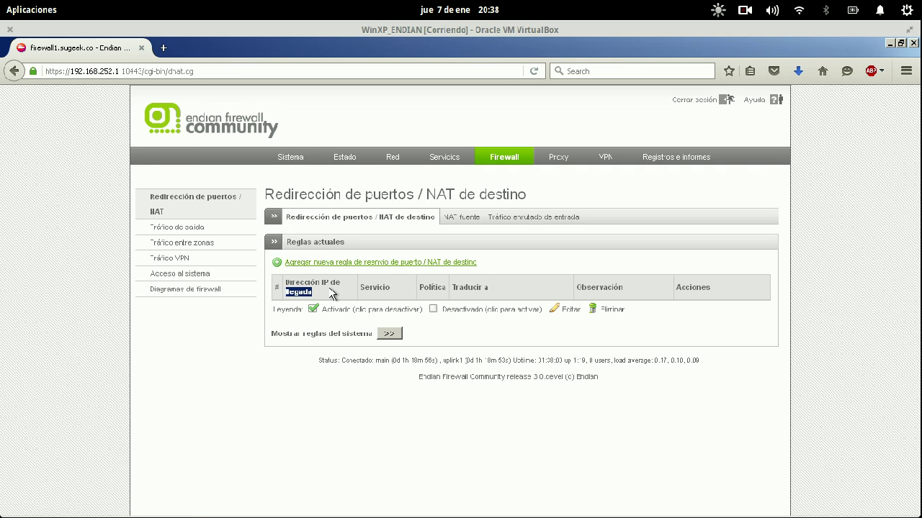
click(332, 294)
click(498, 217)
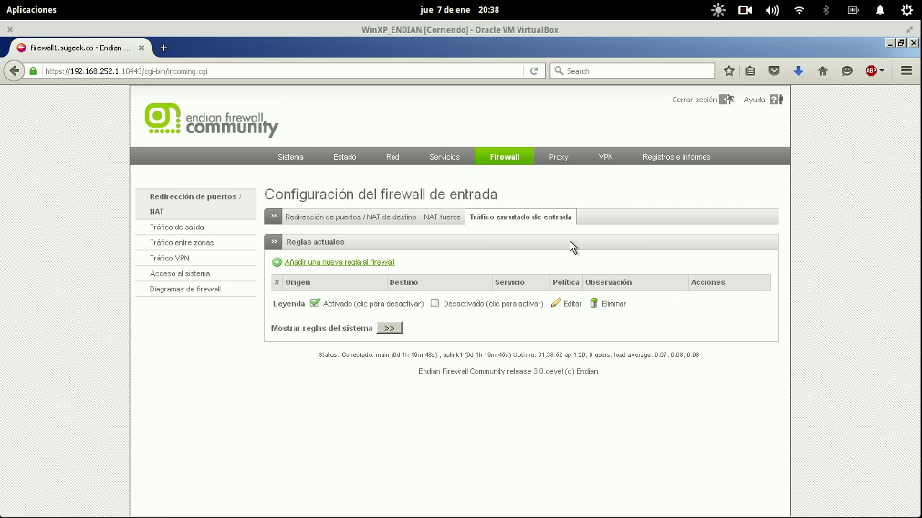
click(377, 262)
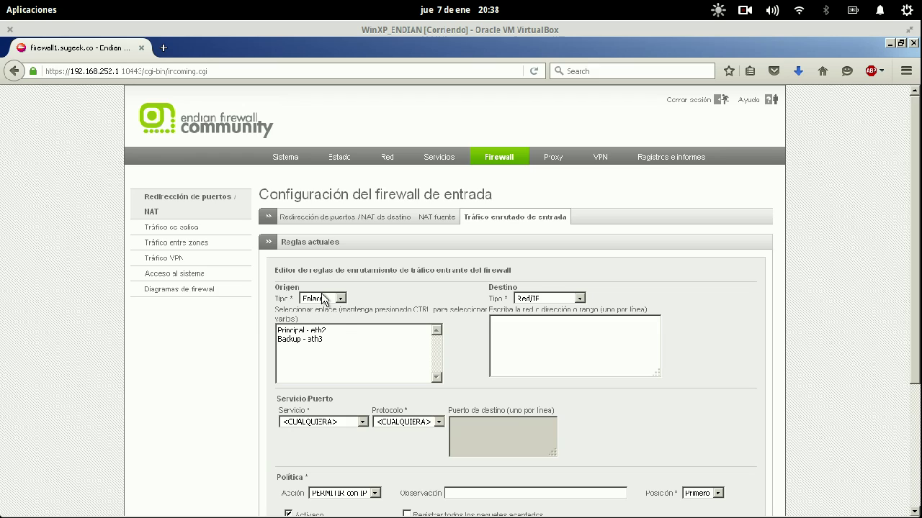
Step: Try the Red/IP and <ROJO> source types for the rule and return to Enlace
click(323, 299)
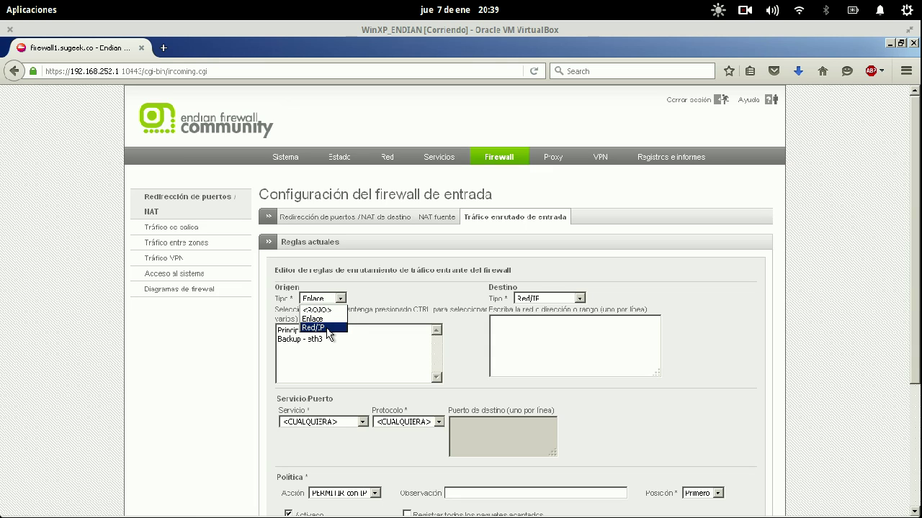
click(328, 327)
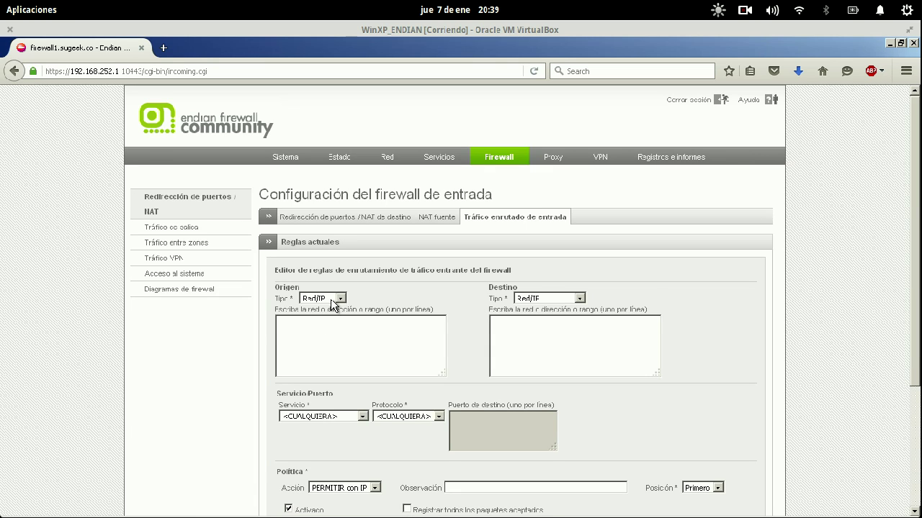
click(329, 300)
click(327, 312)
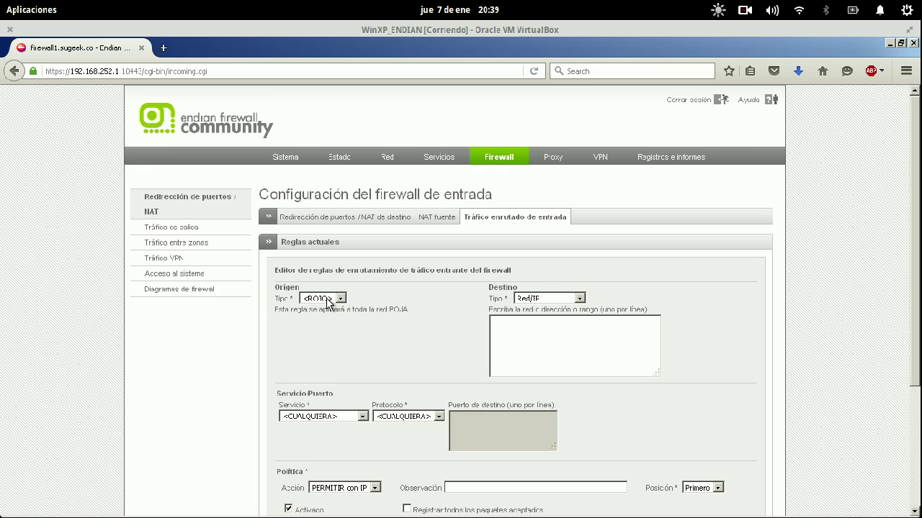
click(328, 301)
click(321, 312)
click(325, 300)
click(321, 319)
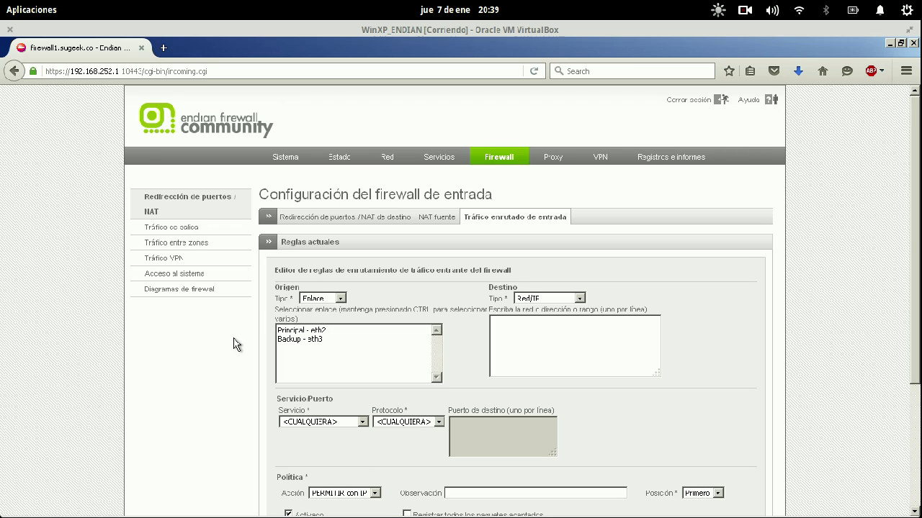
Step: Try selecting the Principal - eth2 and Backup - eth3 uplinks as the rule's source
click(315, 331)
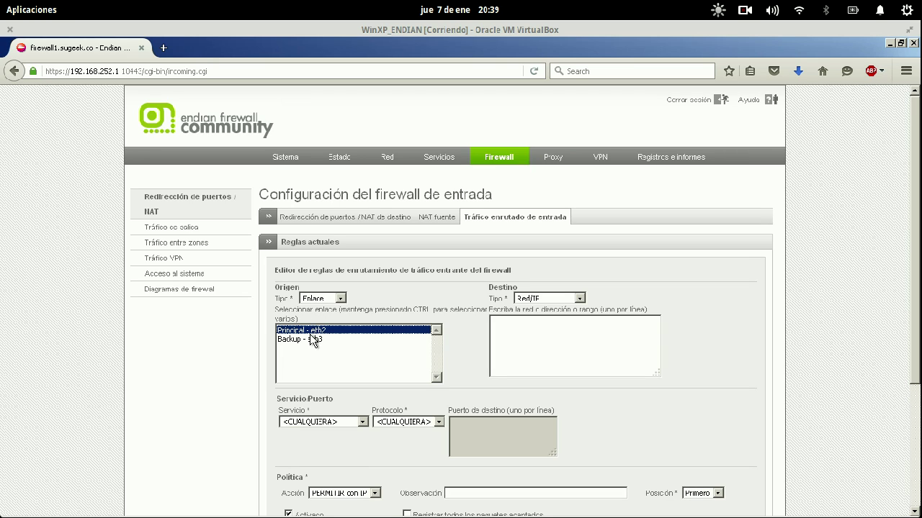
ctrl+click(310, 340)
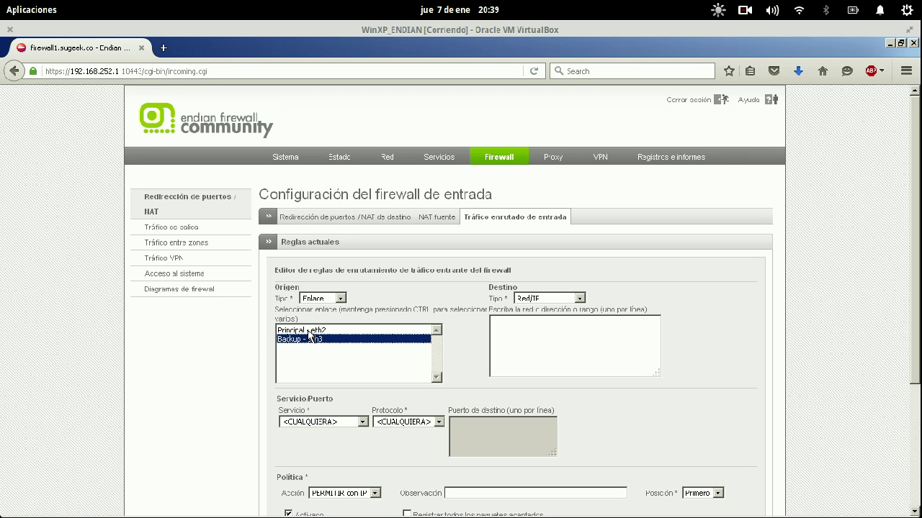
ctrl+click(308, 340)
click(309, 340)
Step: Set the rule's source type to <ROJO> and look over the rest of the rule form
click(341, 298)
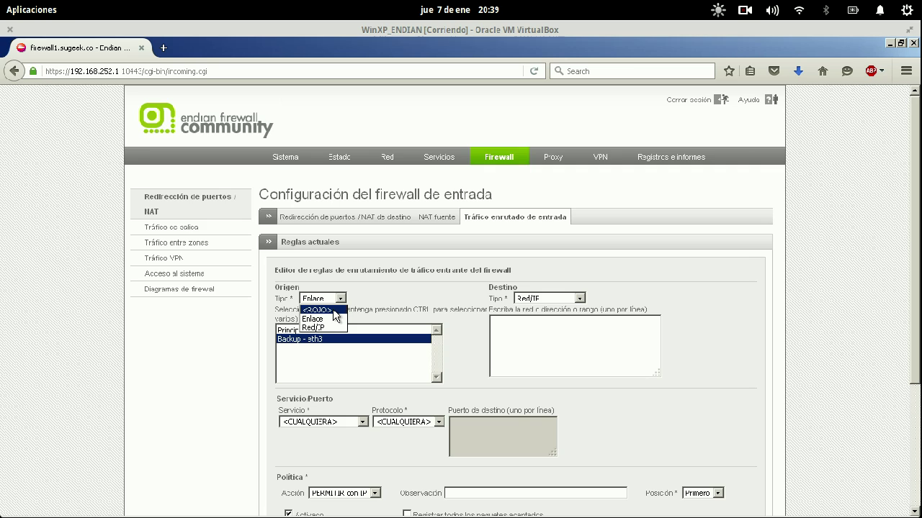
click(332, 308)
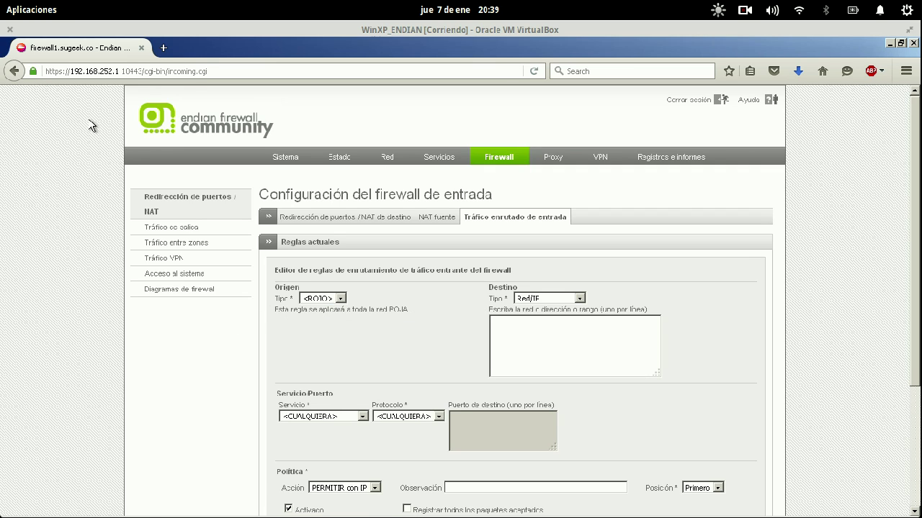
click(565, 300)
scroll(562, 299, down, 4)
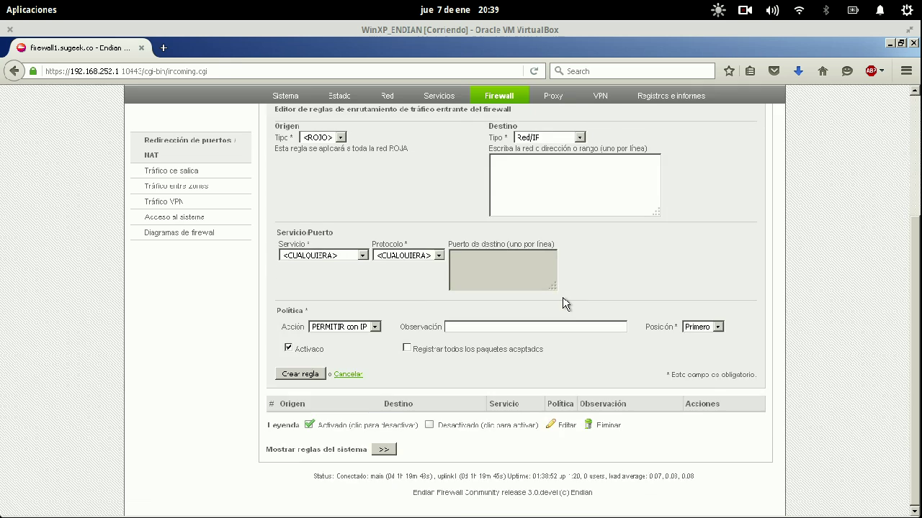
scroll(563, 299, up, 4)
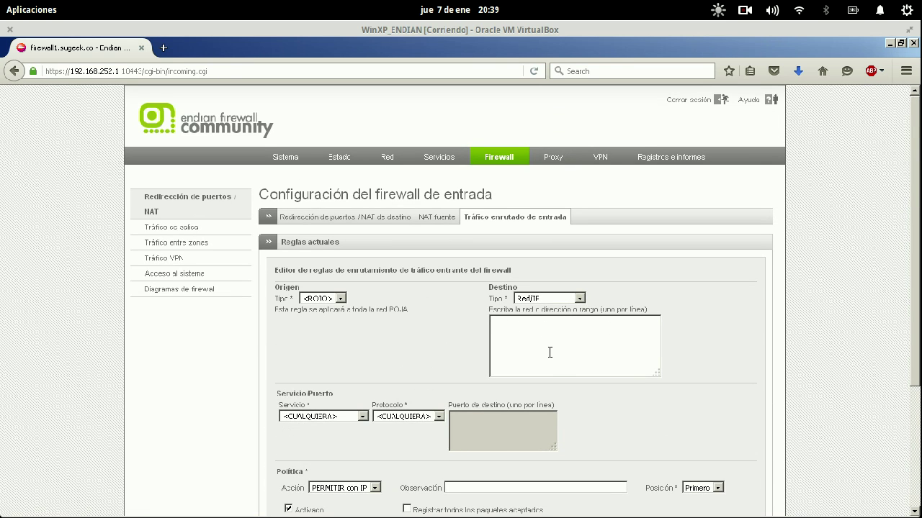
Step: Set the rule's service to HTTP with protocol TCP and destination port 80
click(324, 418)
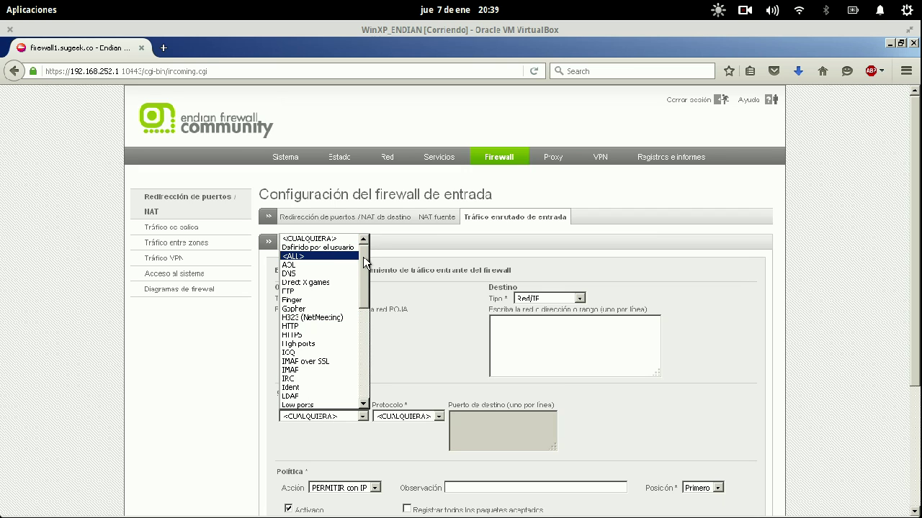
scroll(364, 262, down, 1)
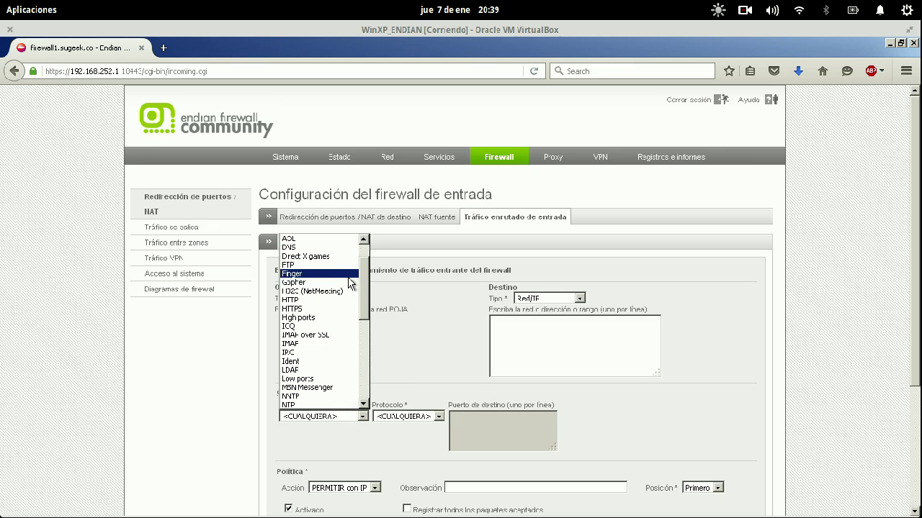
click(328, 301)
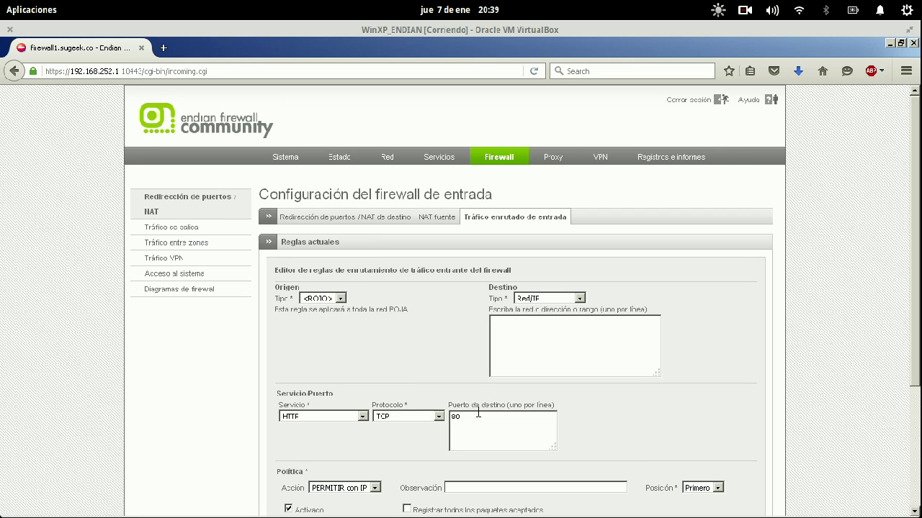
drag(460, 418, 443, 417)
click(745, 10)
click(790, 62)
Step: Choose PERMITIR con IP as the policy action and enter "Servidor Web" as the rule's observation
scroll(721, 268, down, 5)
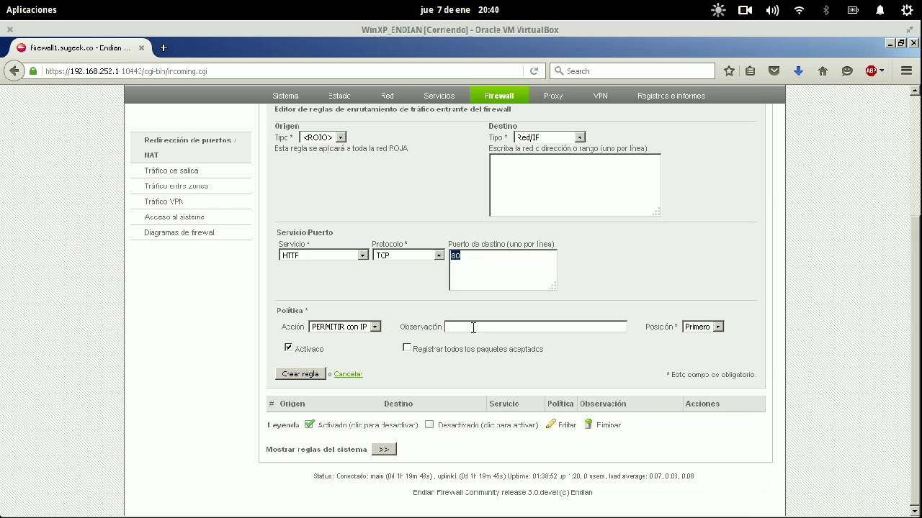
click(472, 324)
click(345, 328)
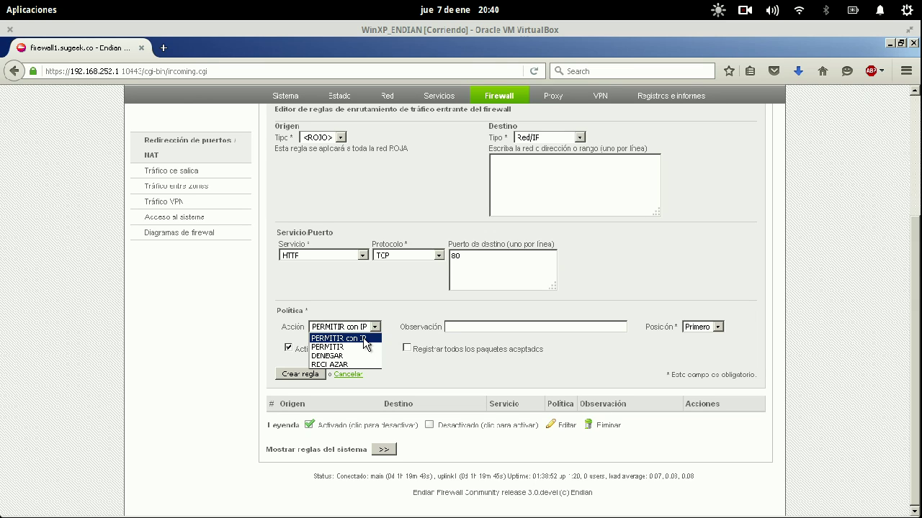
click(365, 344)
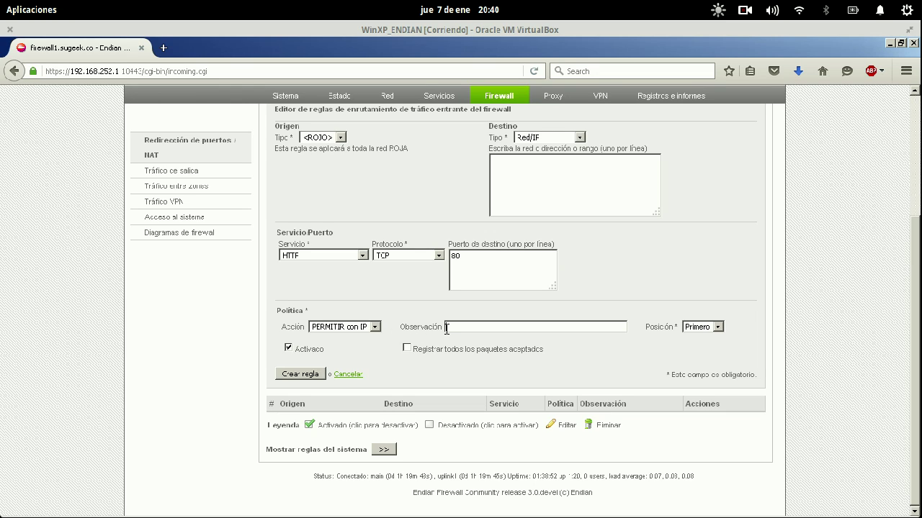
text(Servicor Web)
Step: Create the rule with destination 192.168.252.3 and apply the firewall changes
click(553, 172)
text(192.168.252.3)
click(300, 373)
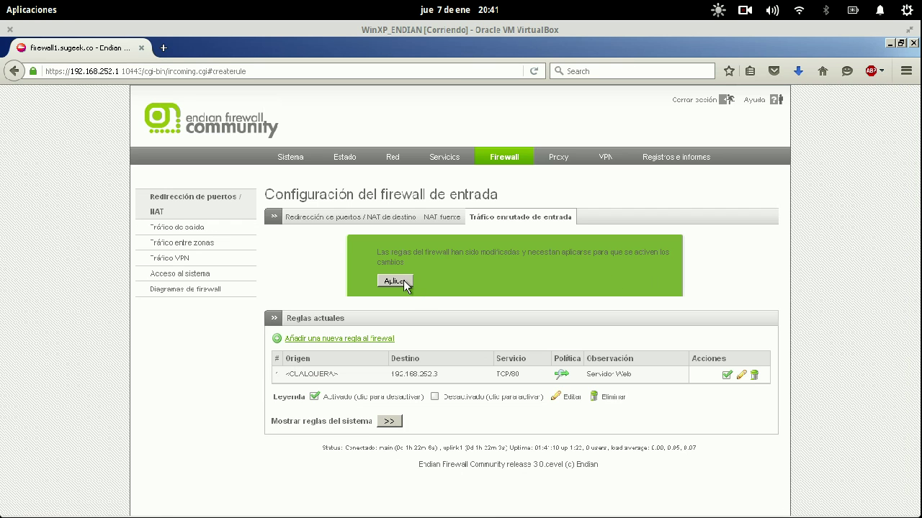
click(402, 281)
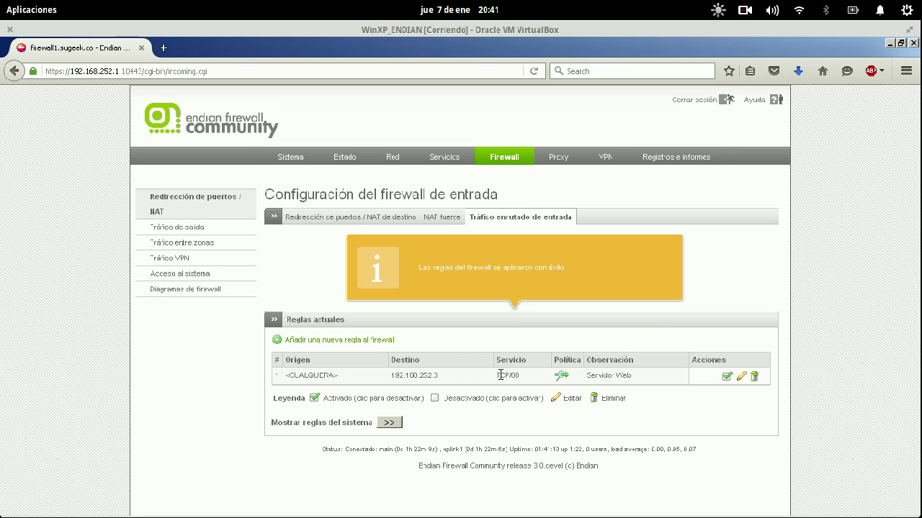
drag(401, 375, 498, 375)
click(498, 375)
drag(596, 375, 646, 384)
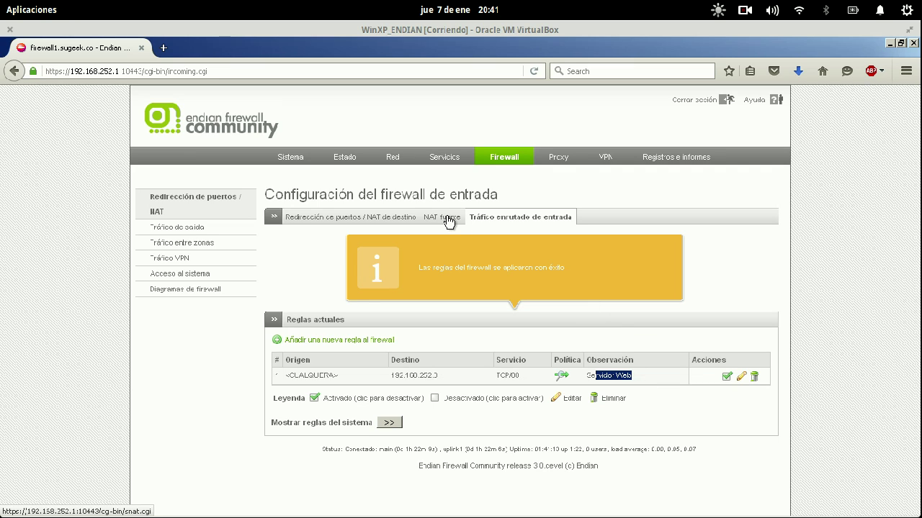
Step: Start a new source NAT rule with source type Usuario de OpenVPN and <CUALQUIERA> selected as the user
click(448, 221)
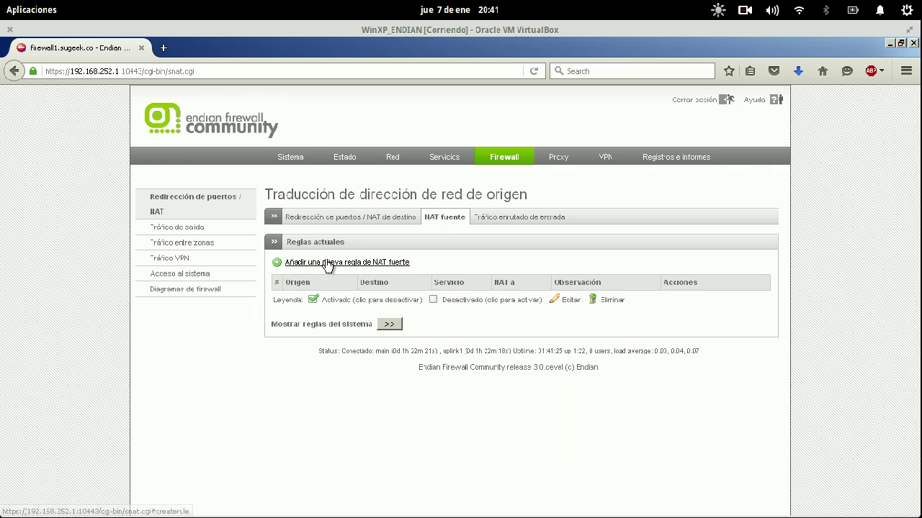
click(326, 262)
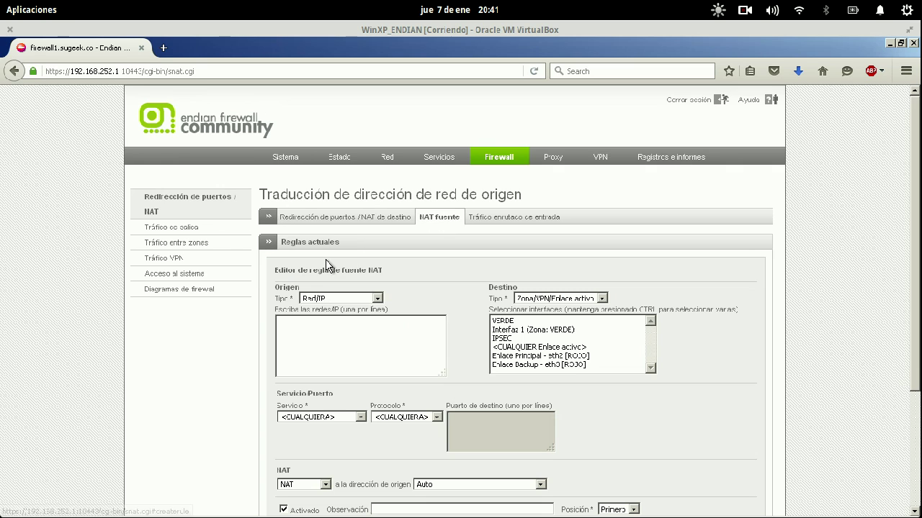
click(356, 301)
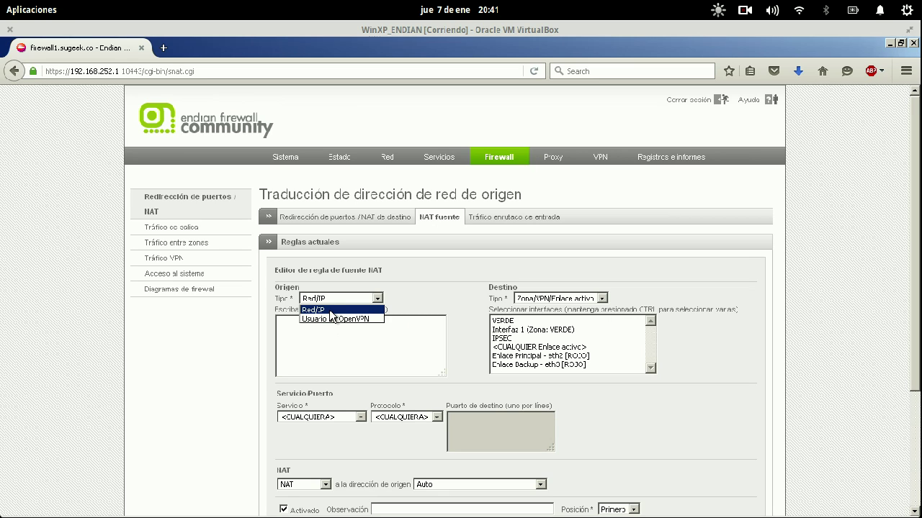
click(329, 319)
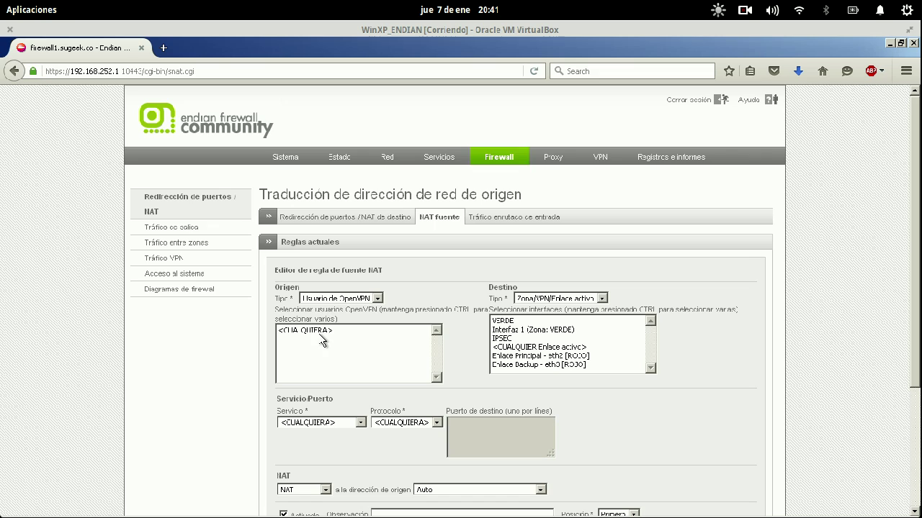
click(323, 331)
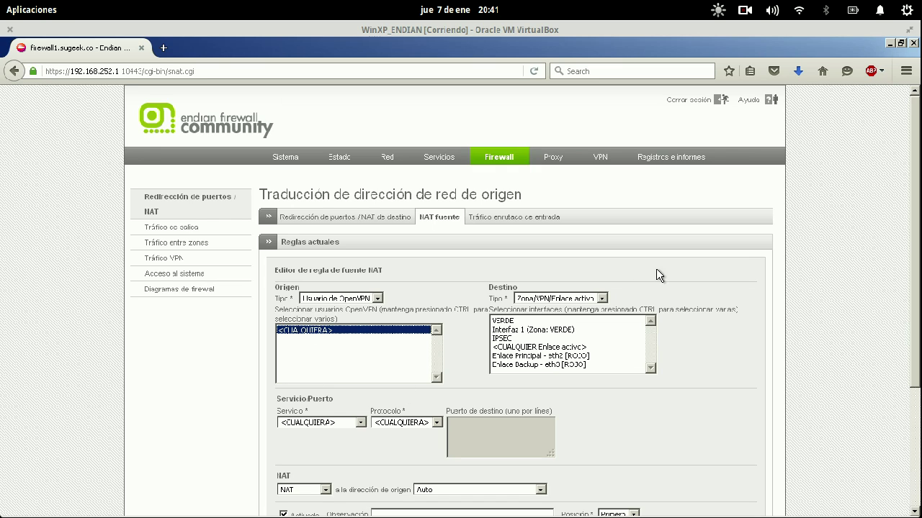
Step: Choose Zona/VPN/Enlace activo as the destination type and look through the available services
click(602, 298)
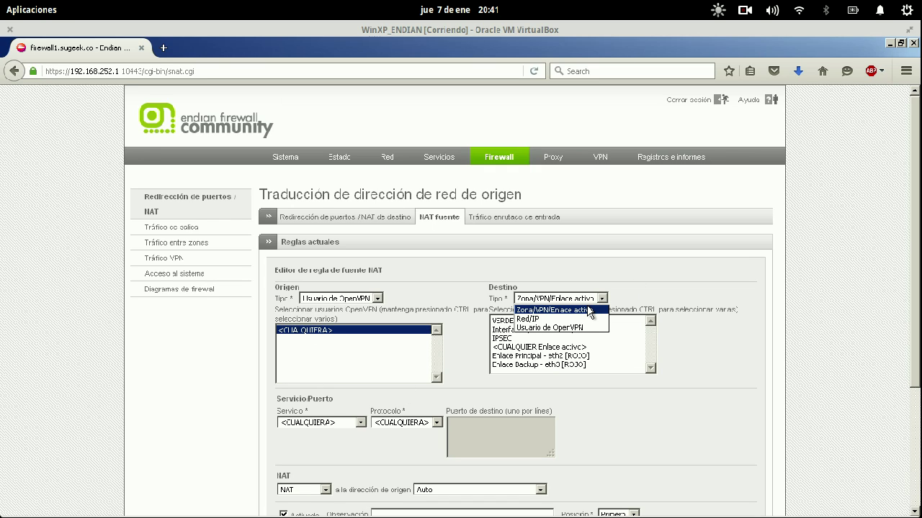
click(589, 310)
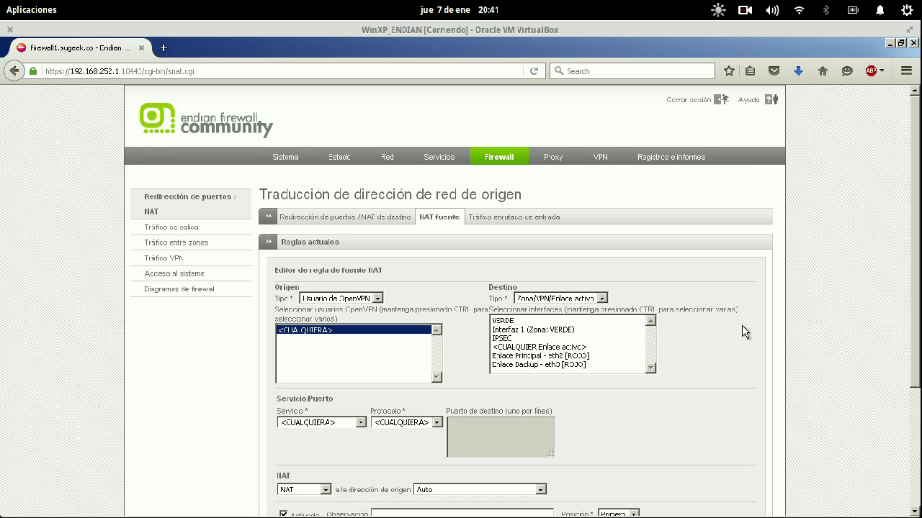
scroll(605, 310, down, 1)
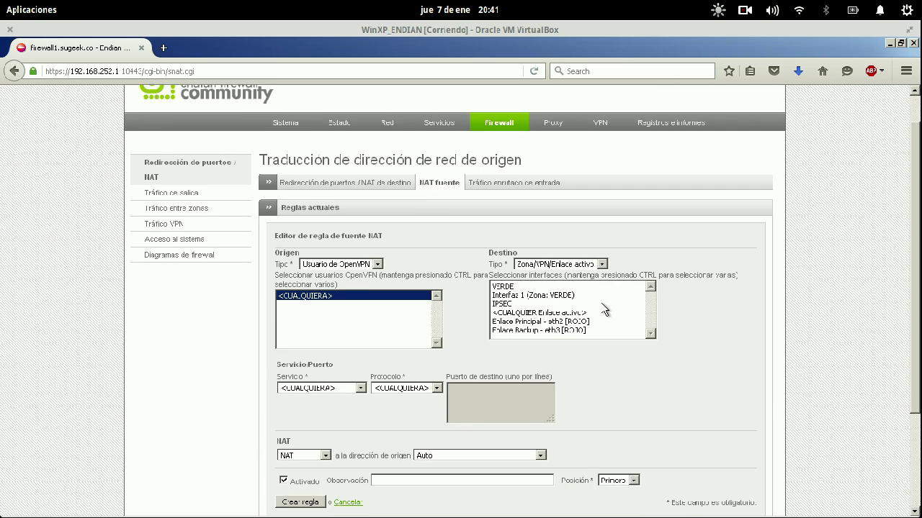
scroll(605, 309, down, 1)
click(316, 346)
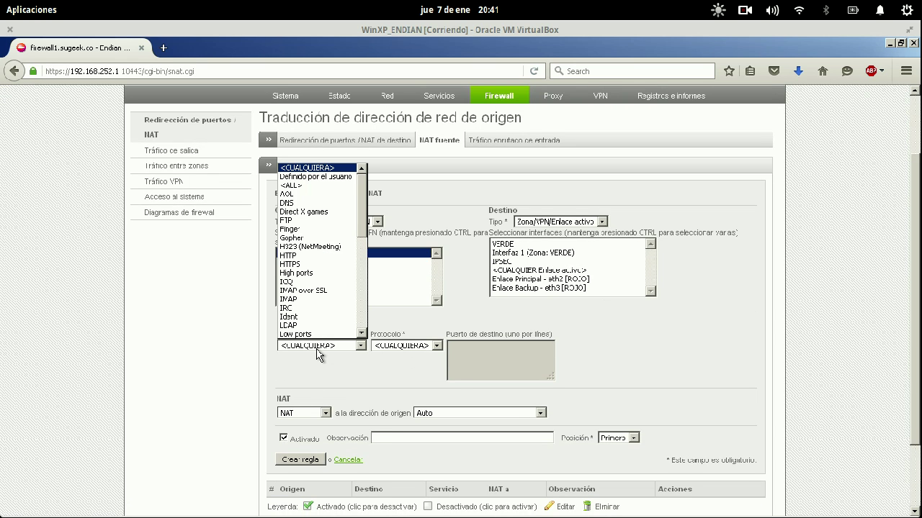
click(370, 382)
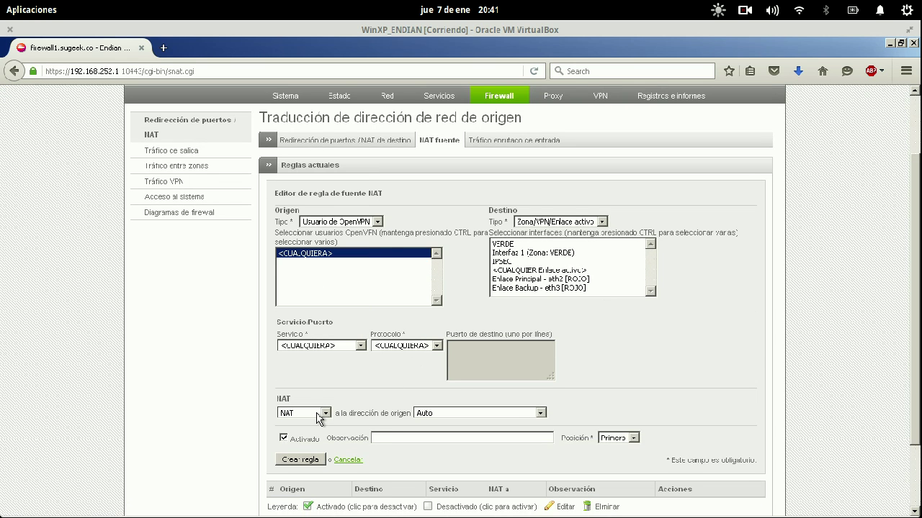
Step: Set the NAT mode to Mapear red and place the cursor in the subnet field
click(316, 413)
click(315, 413)
click(315, 413)
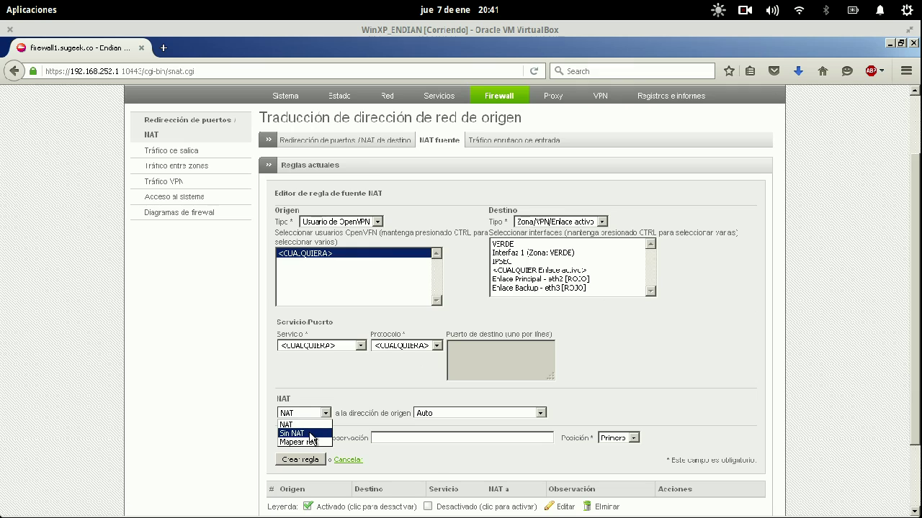
click(311, 435)
click(312, 416)
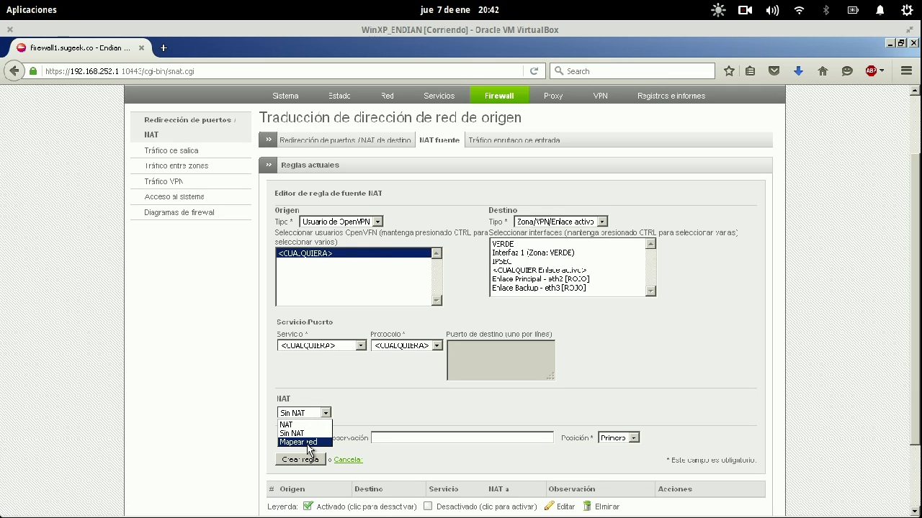
click(308, 442)
click(436, 413)
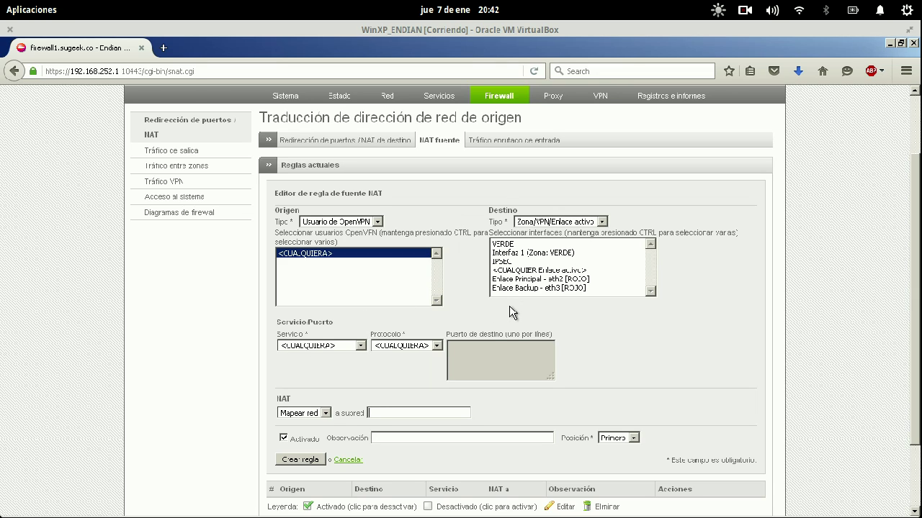
Step: Set the source NAT rule's mode to NAT and look through the available source addresses
click(317, 413)
click(307, 431)
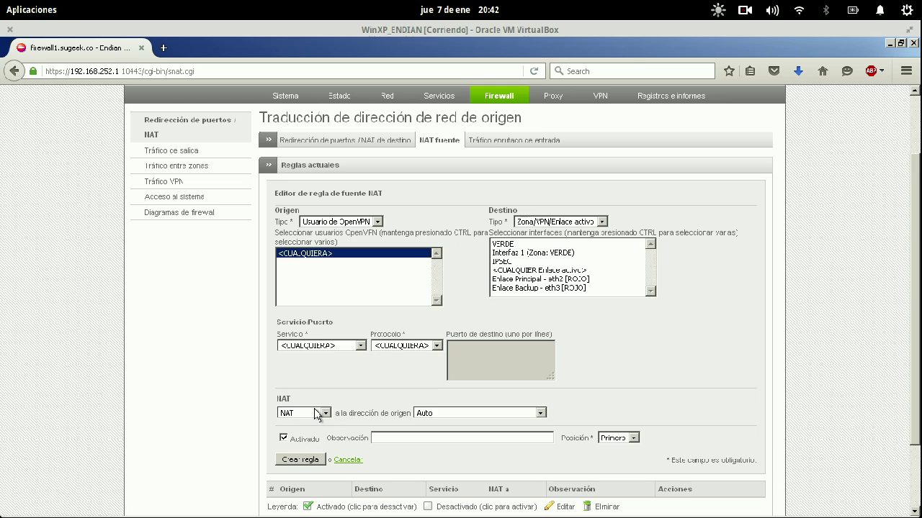
click(323, 413)
click(458, 412)
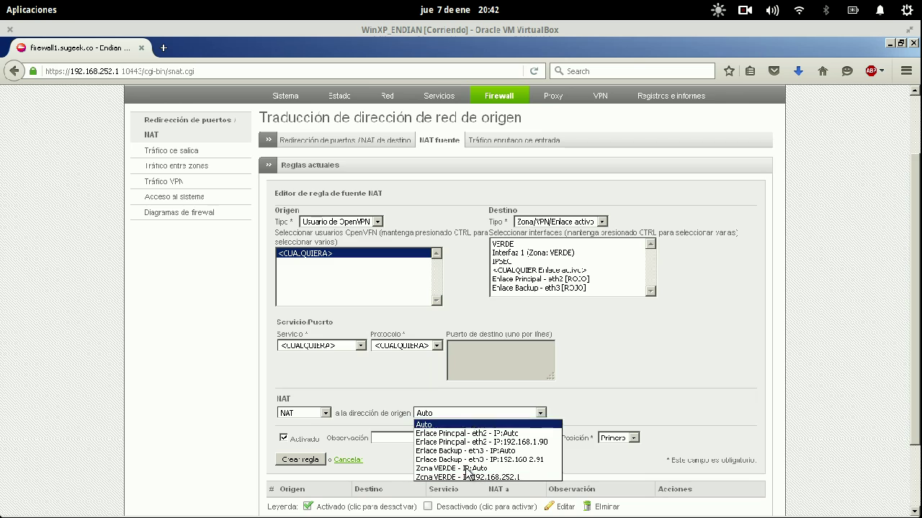
click(613, 372)
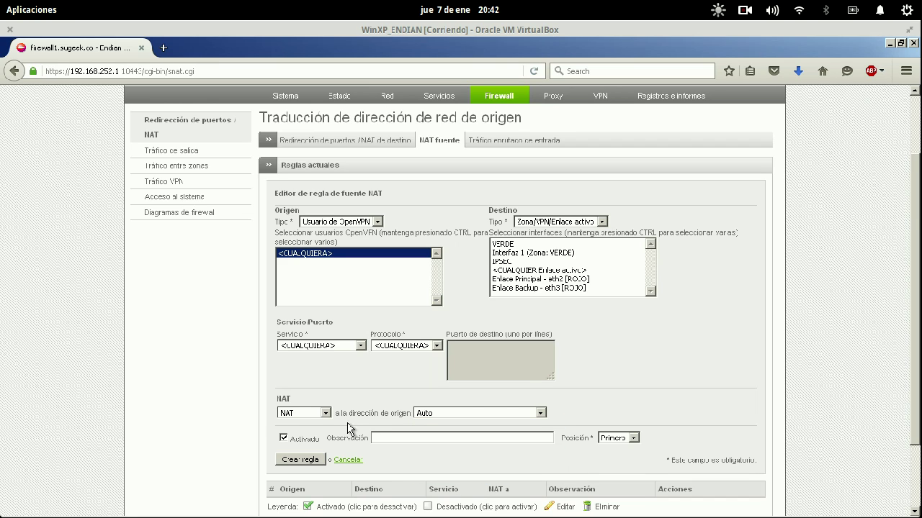
Step: Set the rule's NAT mode to Sin NAT and cancel the source NAT rule
click(325, 413)
click(295, 432)
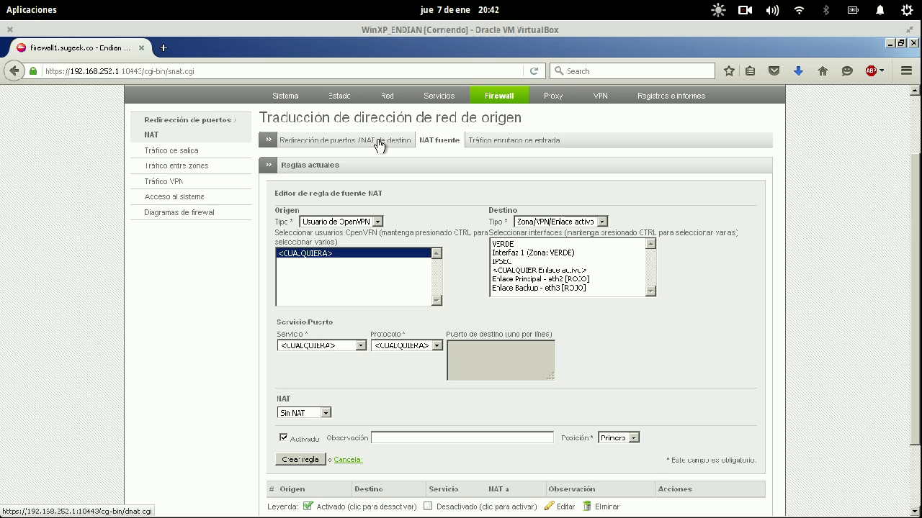
click(350, 460)
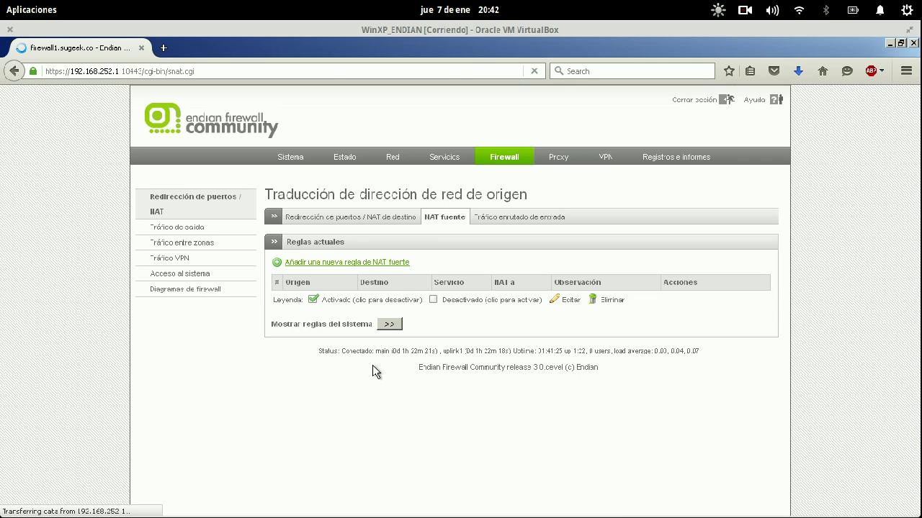
Step: Start a new port forwarding / destination NAT rule with Enlace Principal - eth2 - IP:192.168.1.90 as the incoming interface
click(382, 223)
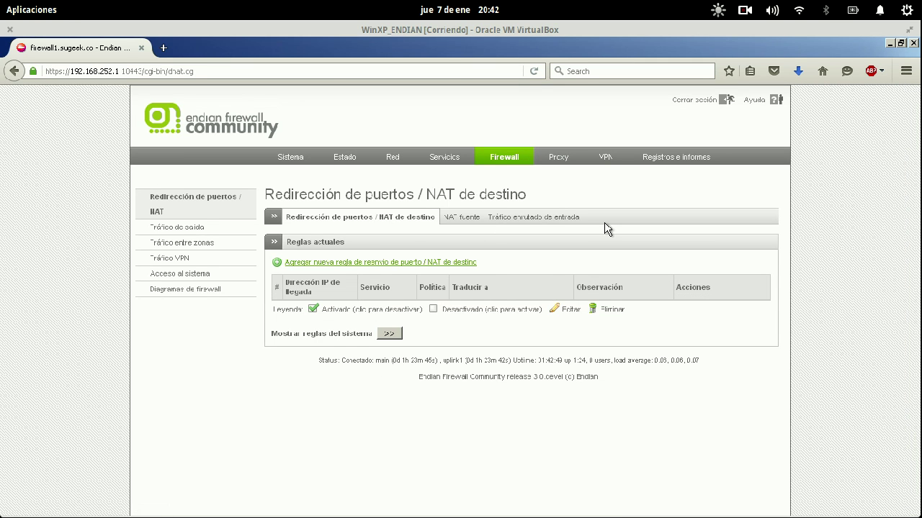
click(452, 263)
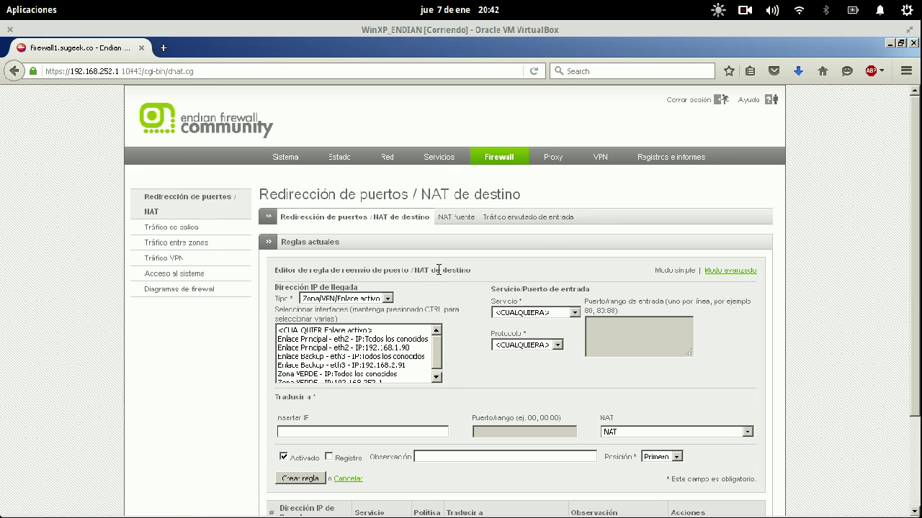
click(336, 302)
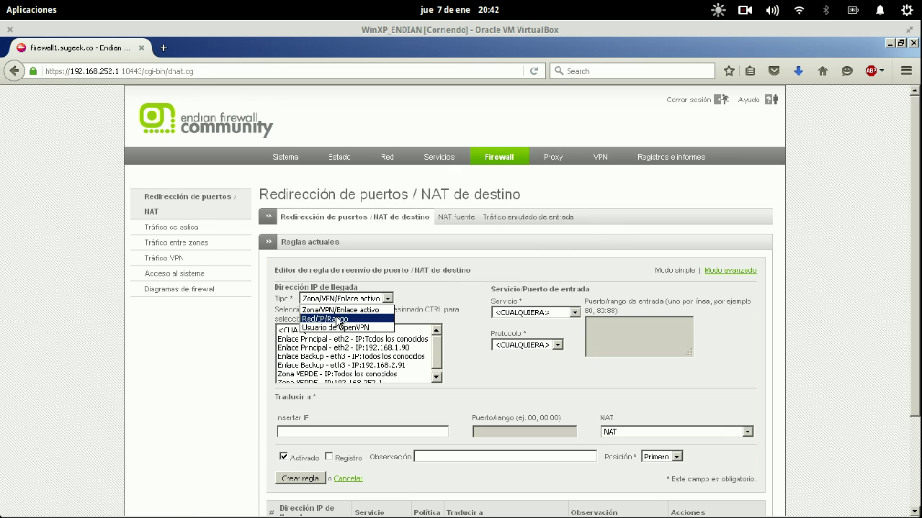
click(245, 372)
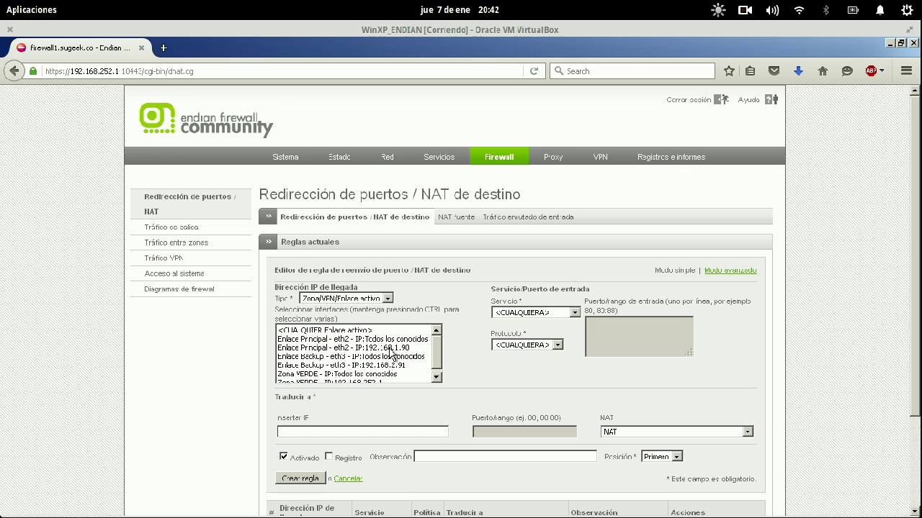
scroll(390, 353, down, 1)
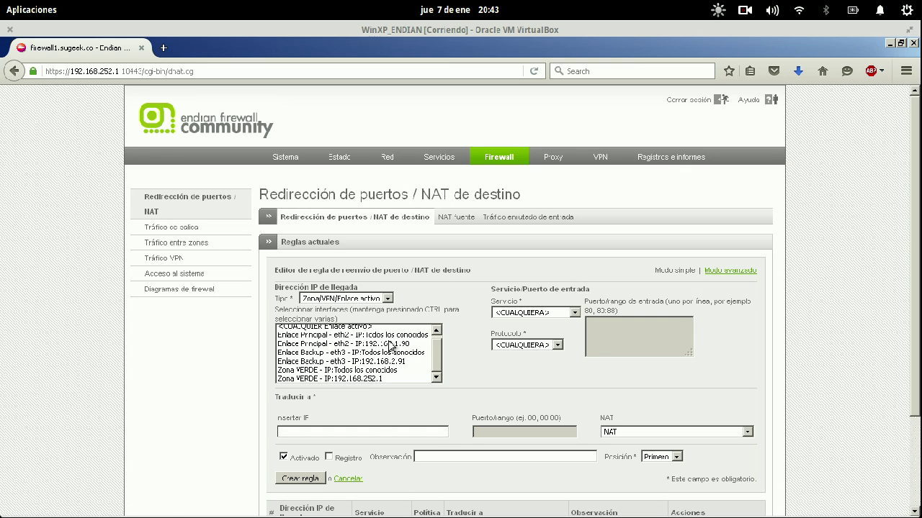
click(391, 345)
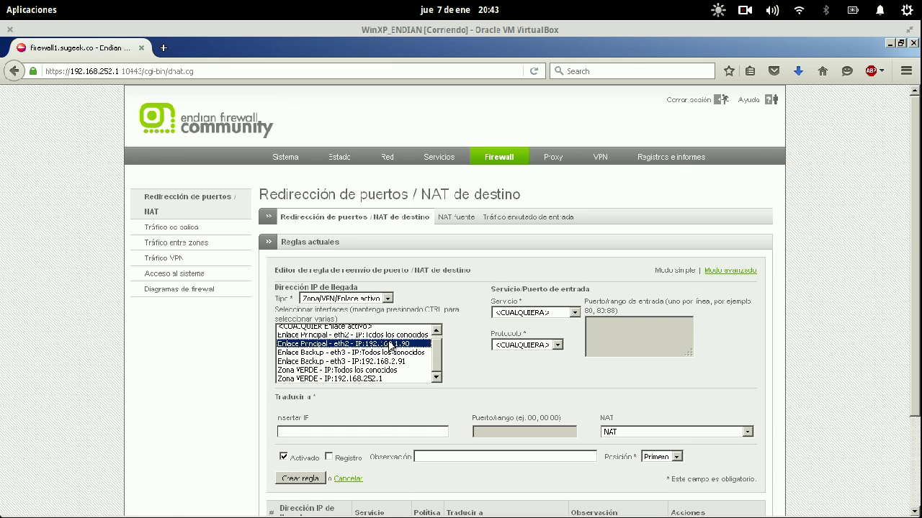
Step: Set the rule's incoming service to HTTP and look through the NAT choices for the translation
click(576, 313)
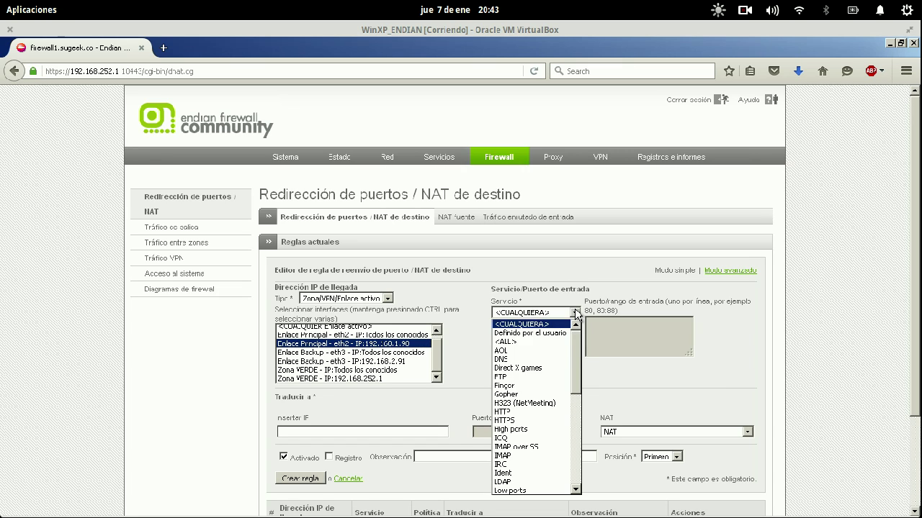
click(551, 383)
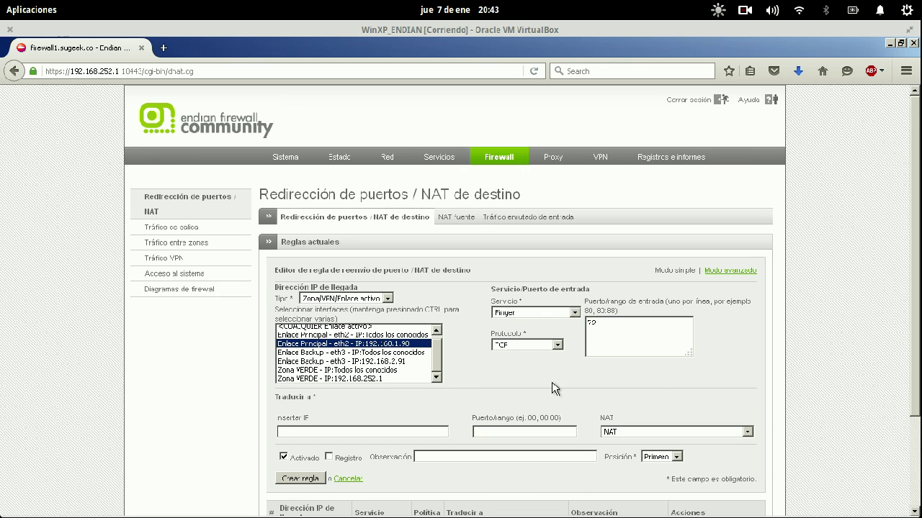
click(557, 315)
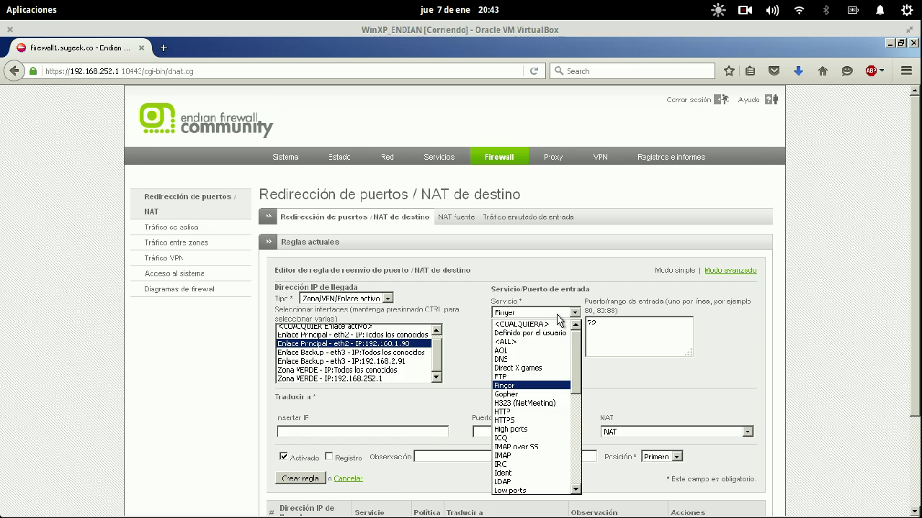
click(524, 412)
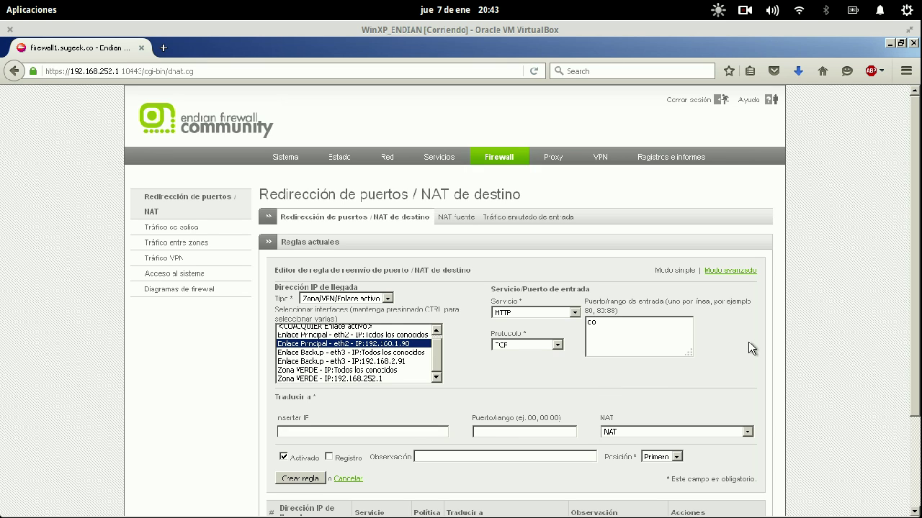
scroll(748, 342, down, 3)
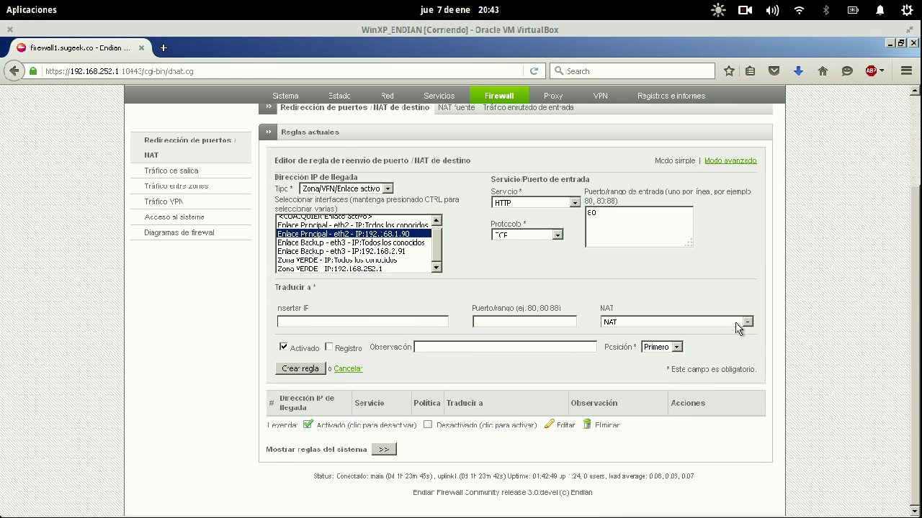
click(740, 325)
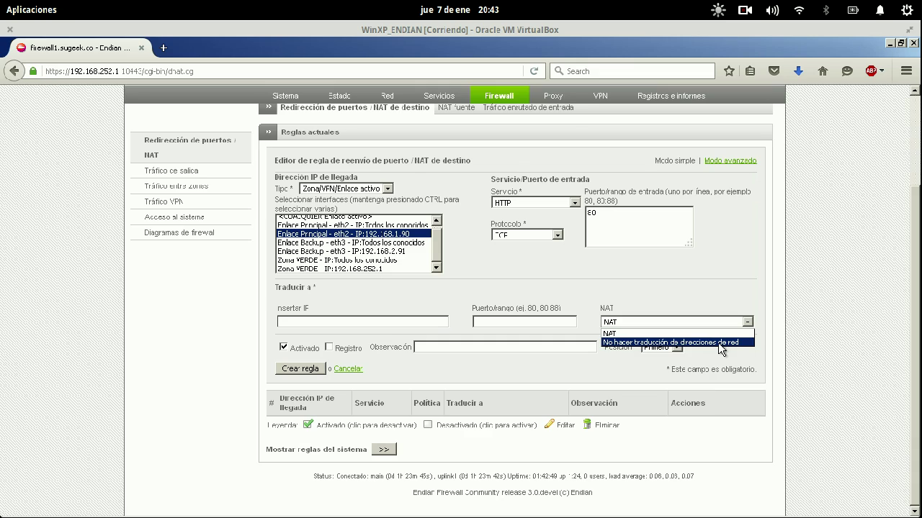
click(424, 372)
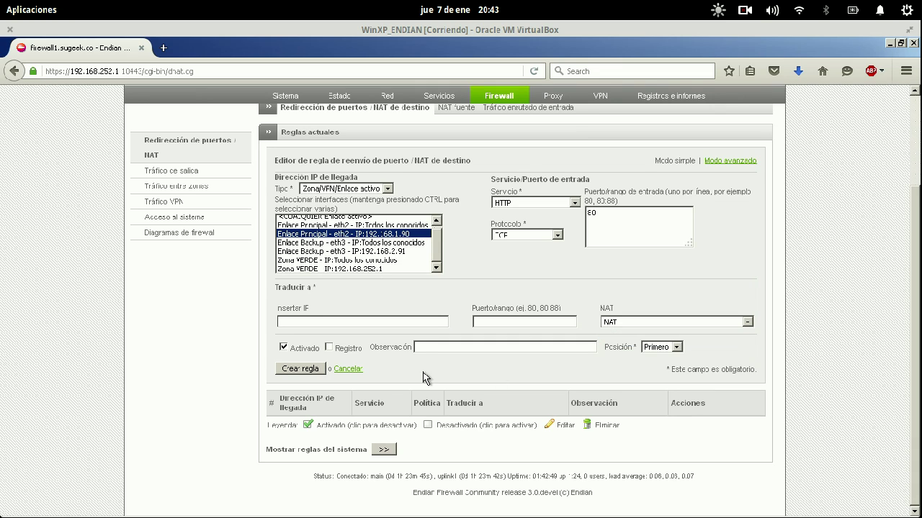
Step: Switch the rule editor to advanced mode and try the Usuario de OpenVPN, Balanceo de carga and Mapear red translation types, returning to IP
click(729, 160)
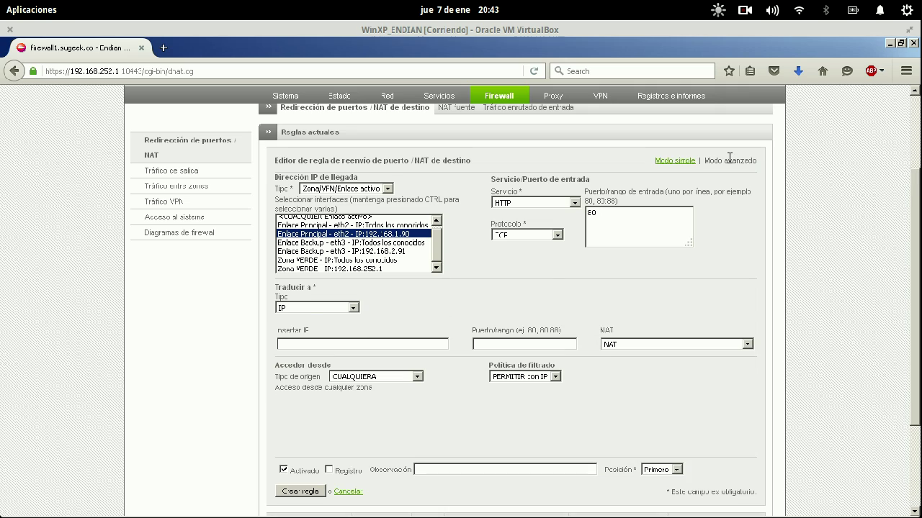
click(344, 308)
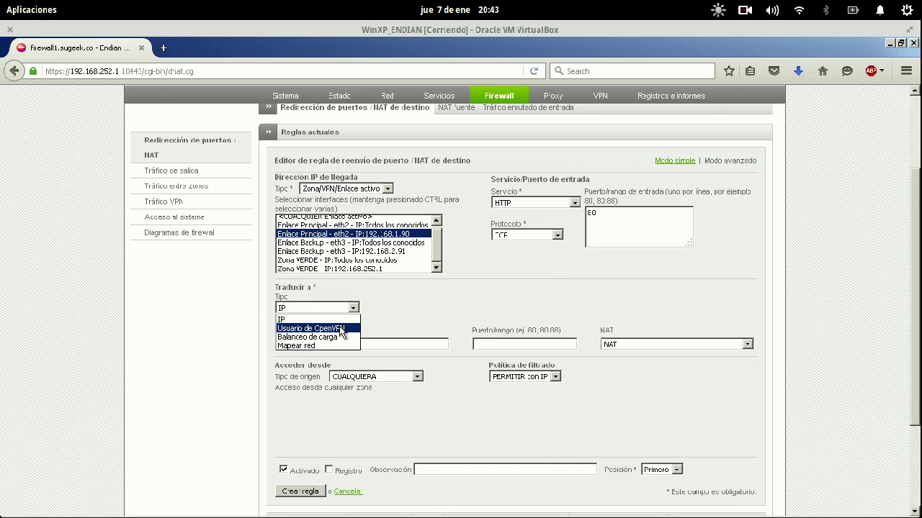
click(341, 328)
click(341, 311)
click(335, 337)
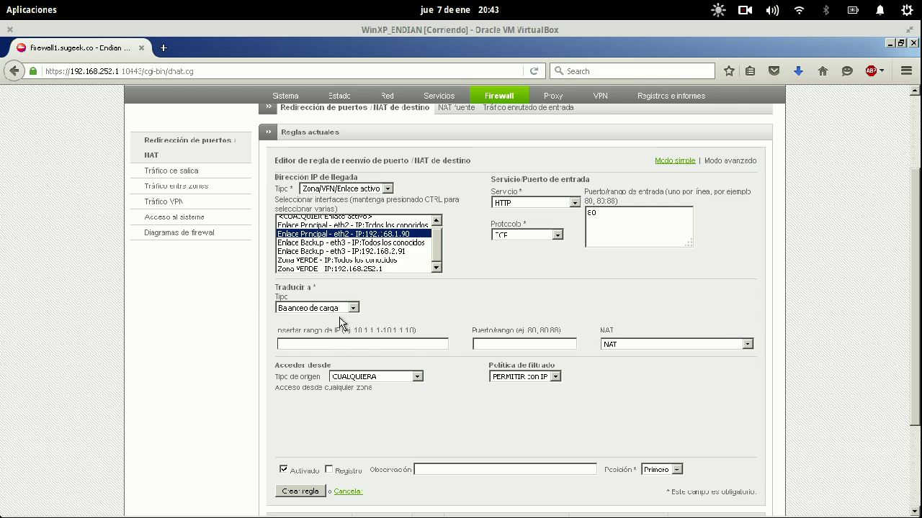
click(346, 309)
click(329, 346)
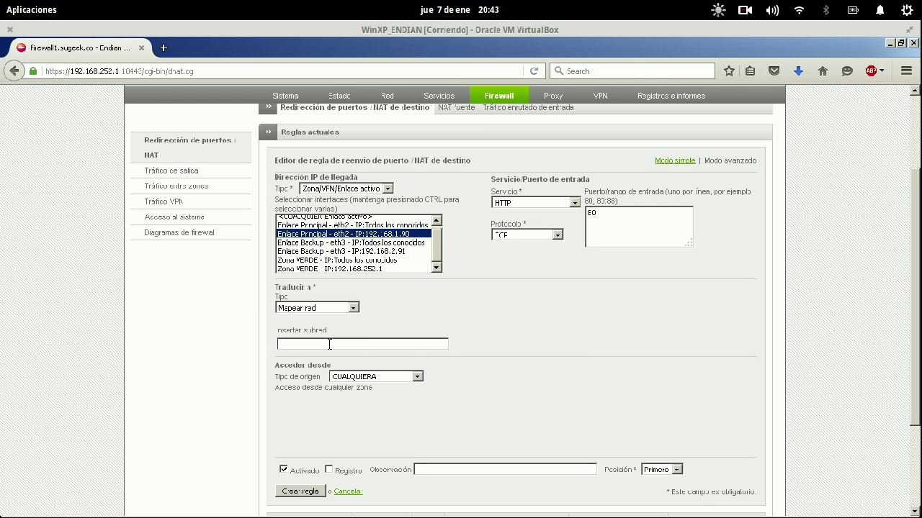
click(341, 309)
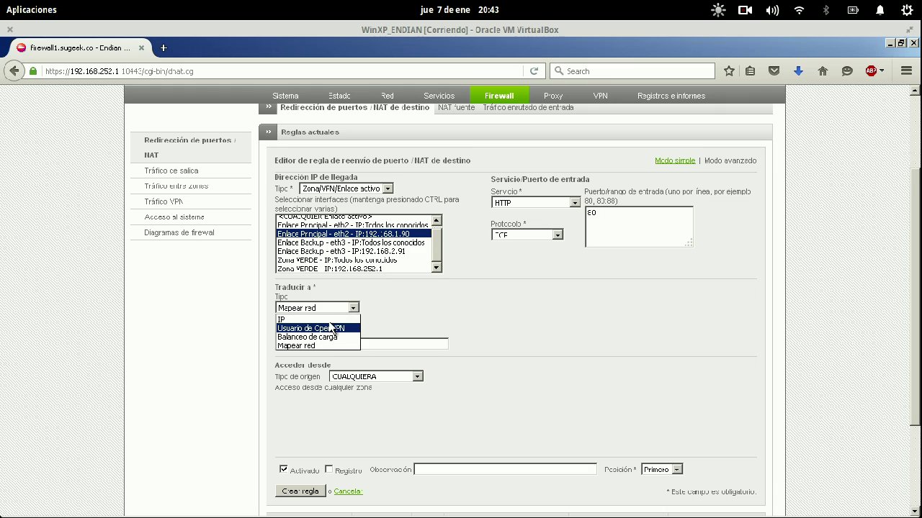
click(331, 319)
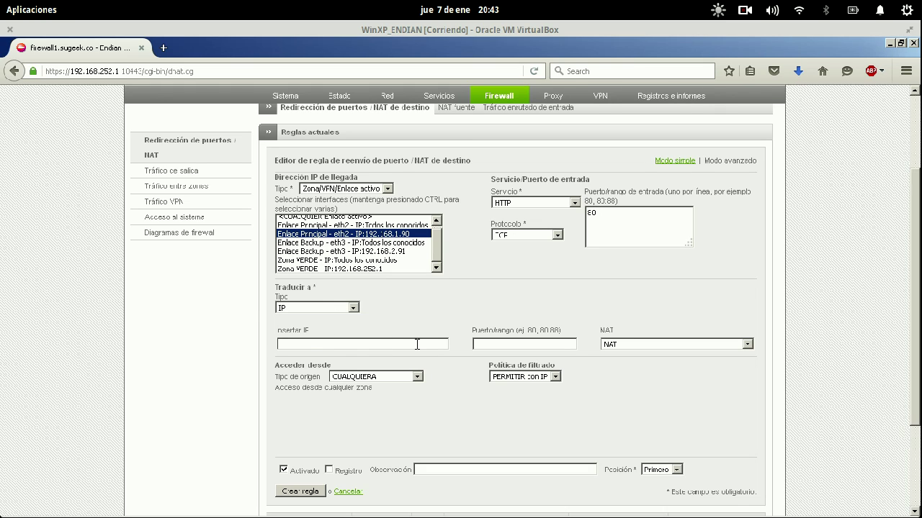
Step: Set the incoming port to 8080 and view the access source types
drag(660, 211, 545, 210)
click(594, 217)
text(80)
click(376, 378)
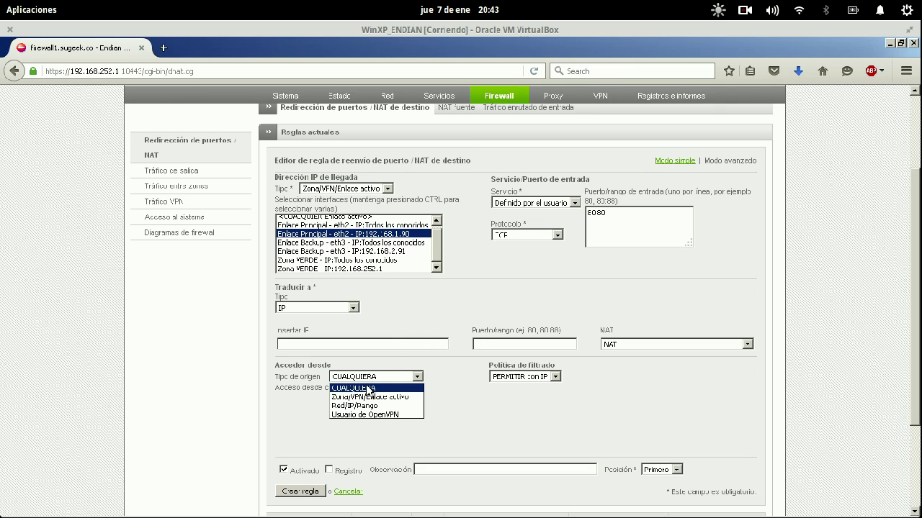
click(398, 346)
Step: Try the Usuario de OpenVPN translation type, switch to simple mode, and return to advanced mode
click(353, 308)
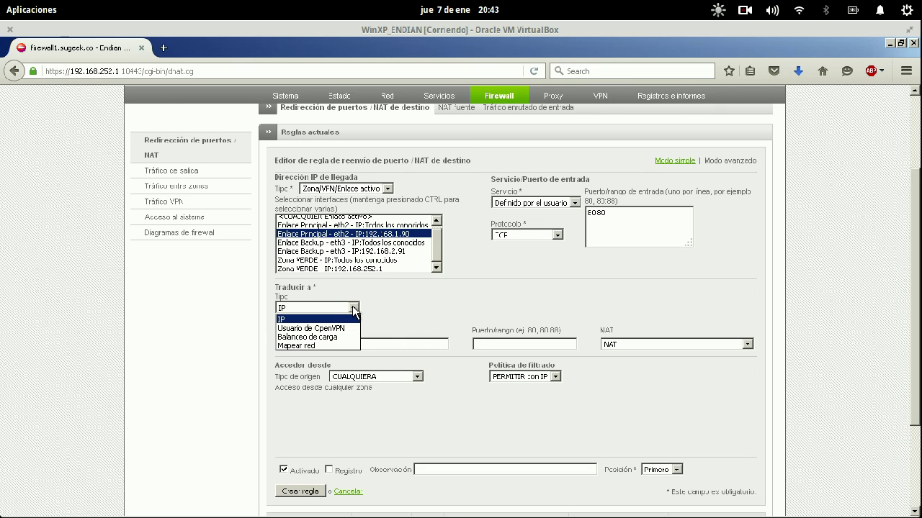
click(313, 329)
click(662, 163)
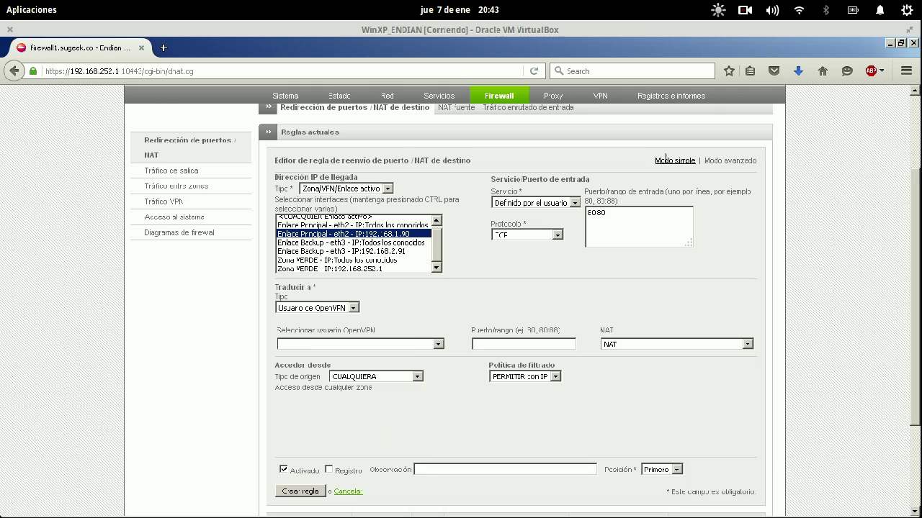
click(729, 161)
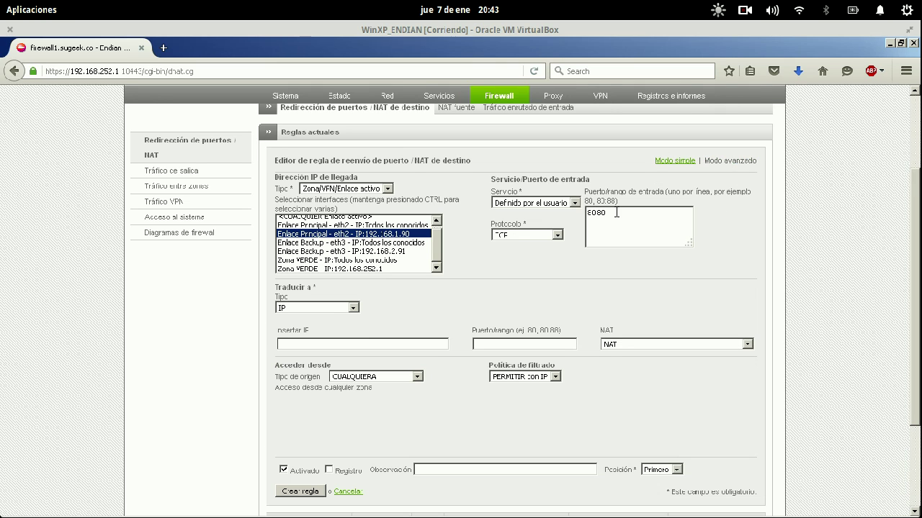
Step: Look through the filter policies, try Zona/VPN/Enlace activo as the access source type, and set it to Red/IP/Rango
click(530, 376)
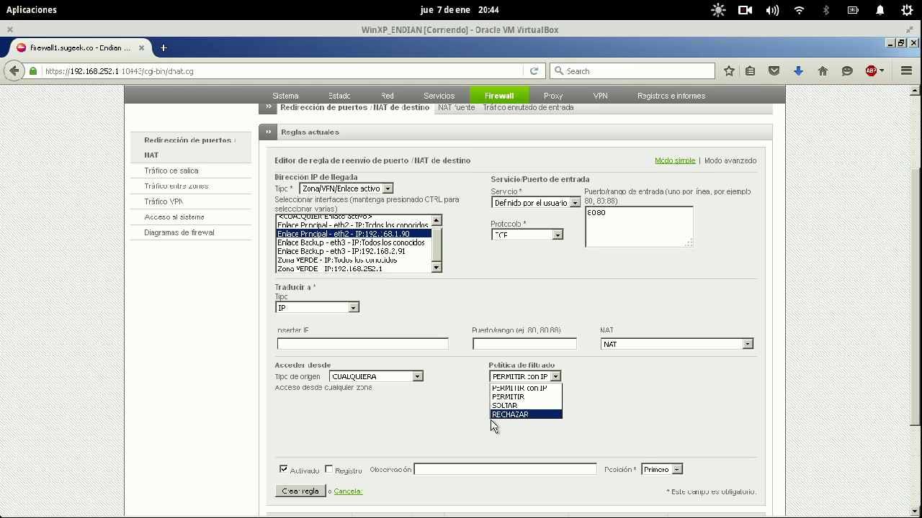
click(351, 413)
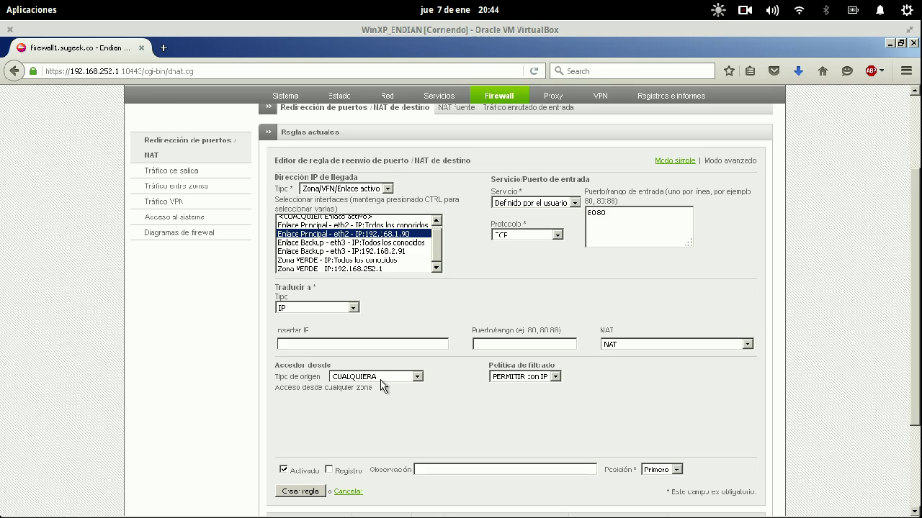
click(380, 377)
click(380, 396)
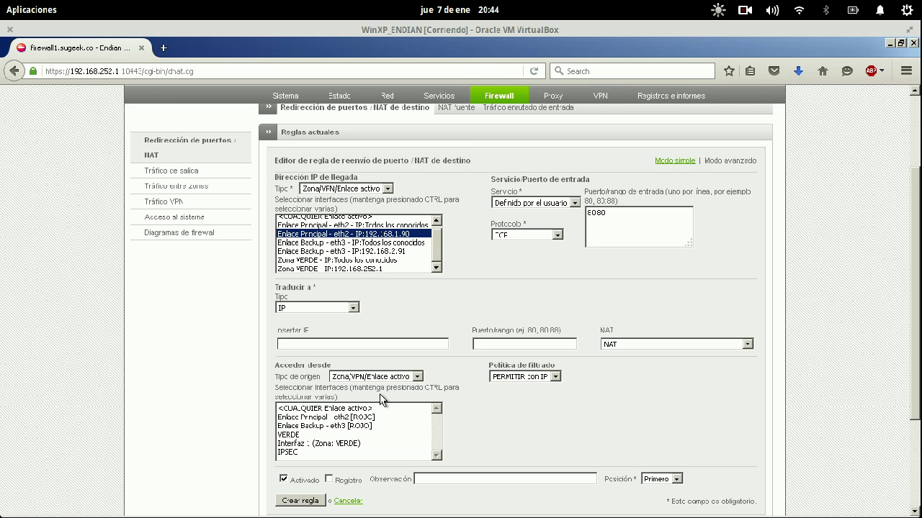
click(395, 377)
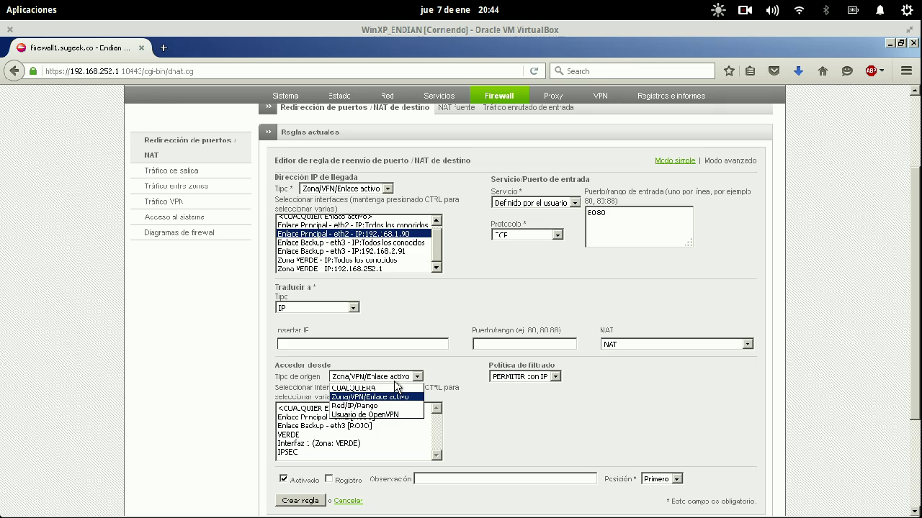
click(363, 406)
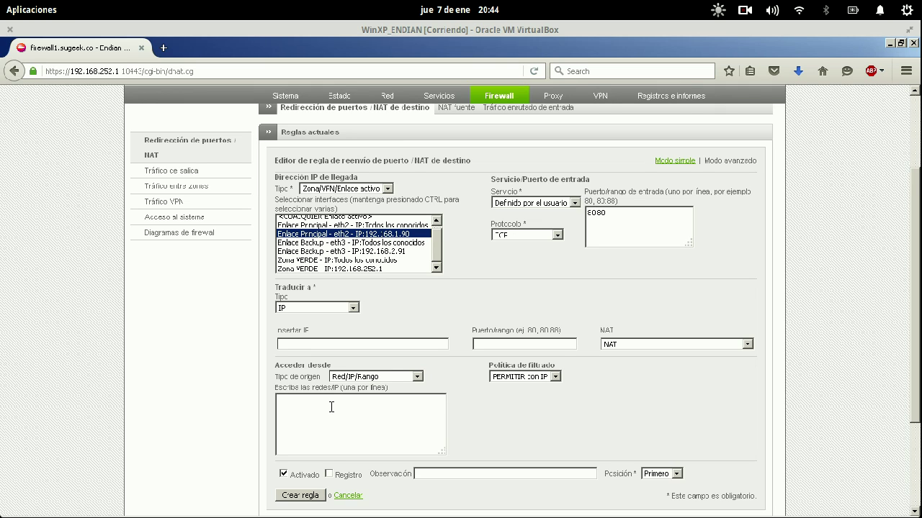
Step: Cancel the port forwarding rule and open the incoming routed traffic rules
scroll(331, 407, down, 3)
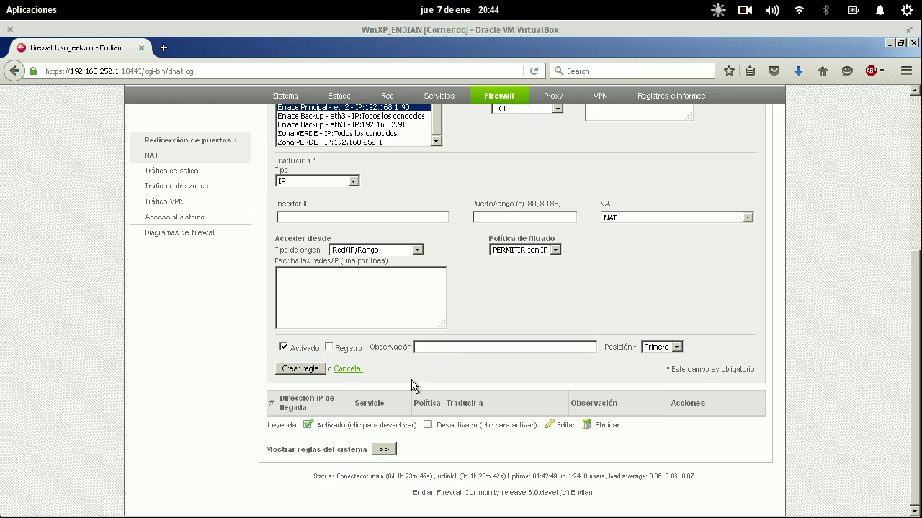
click(349, 369)
click(539, 216)
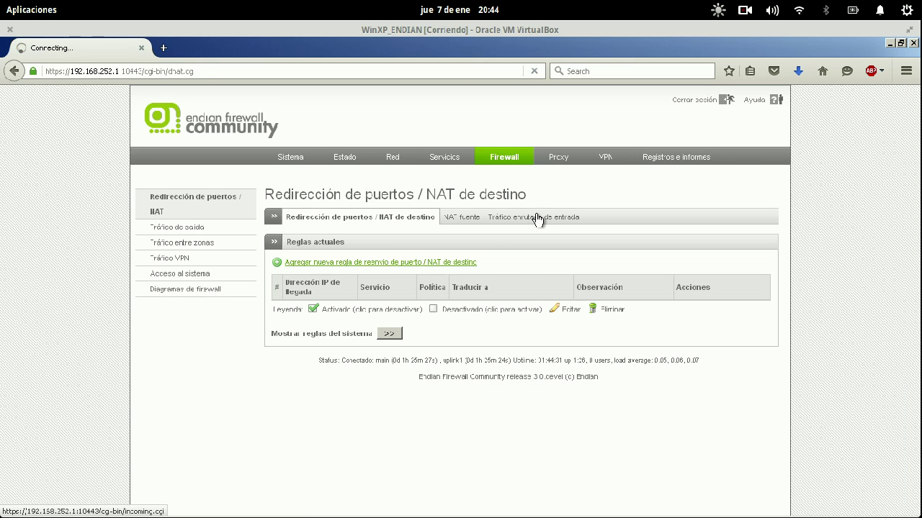
Step: Open the outgoing traffic rules, disable the allow HTTP rule for TCP/80, and apply the firewall changes
click(203, 235)
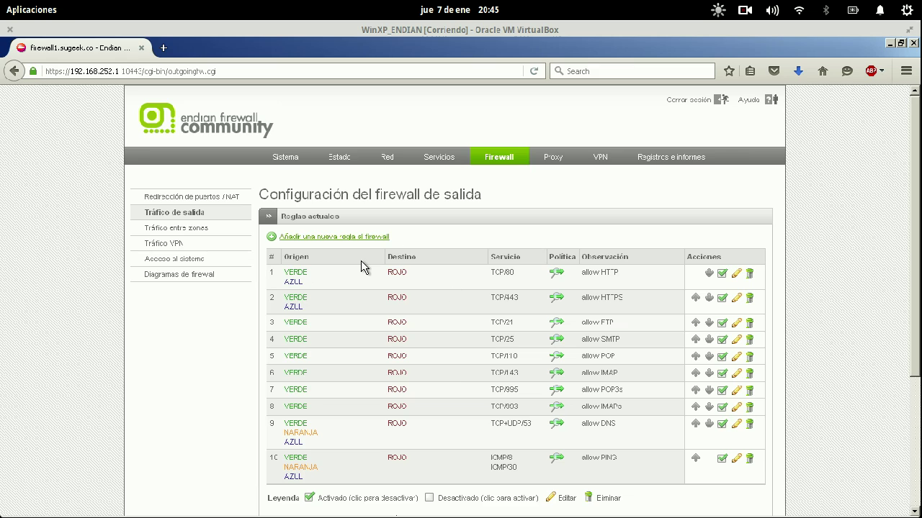
click(722, 277)
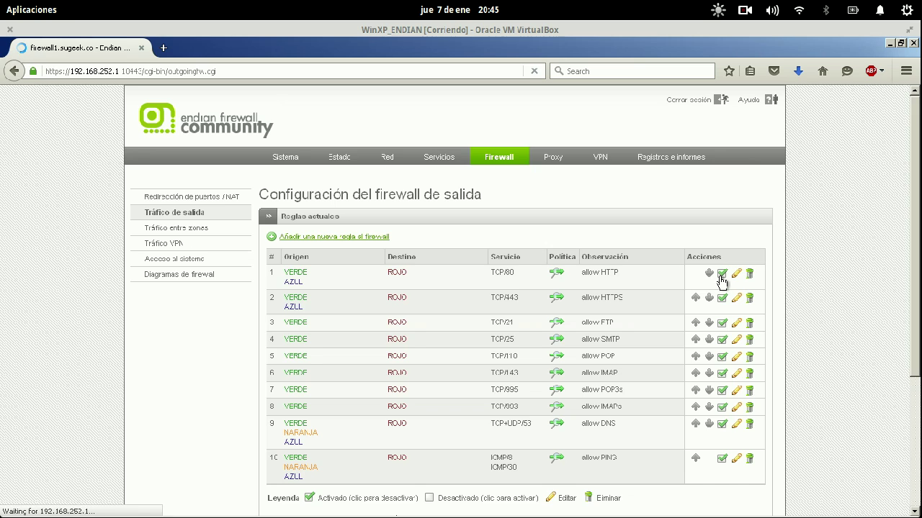
click(391, 257)
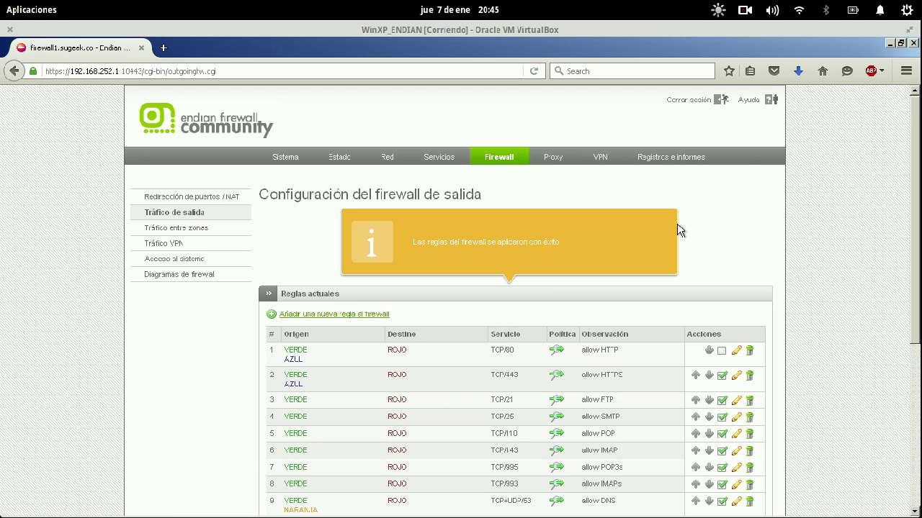
click(165, 48)
click(33, 176)
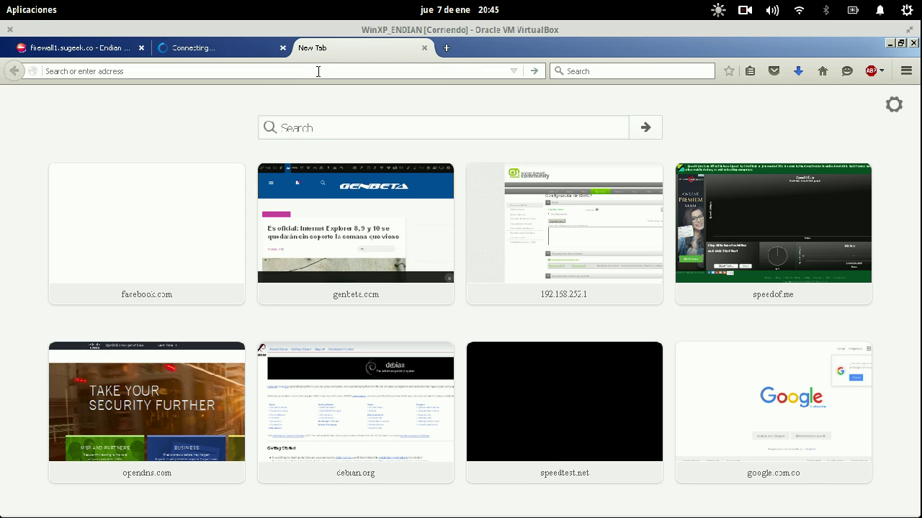
text(htt)
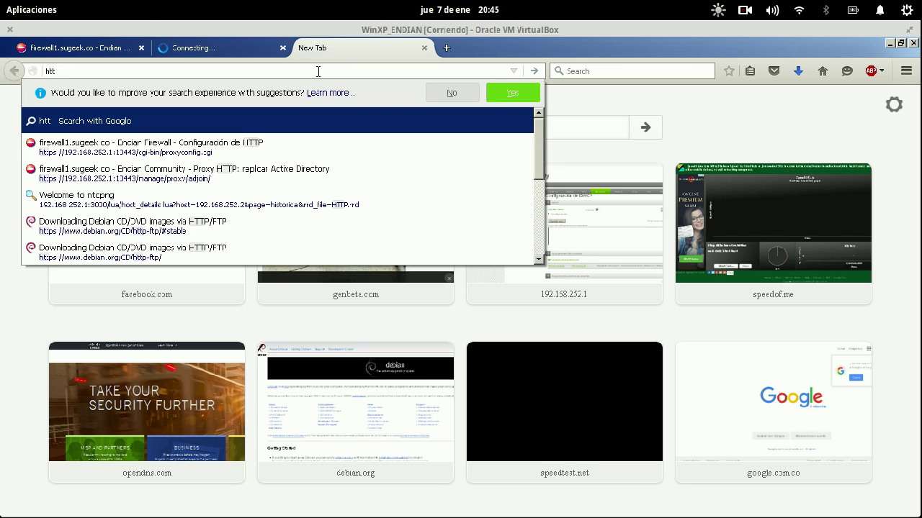
text(ps://)
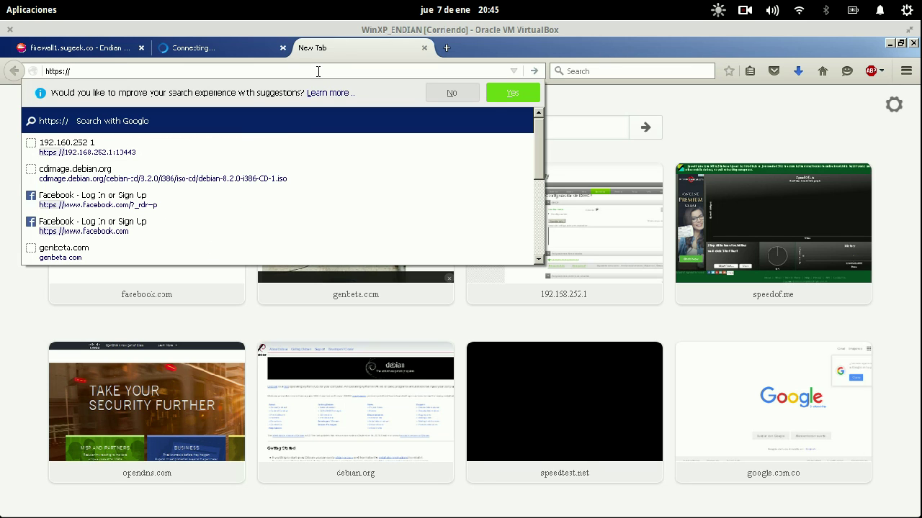
text(google.com)
key(Return)
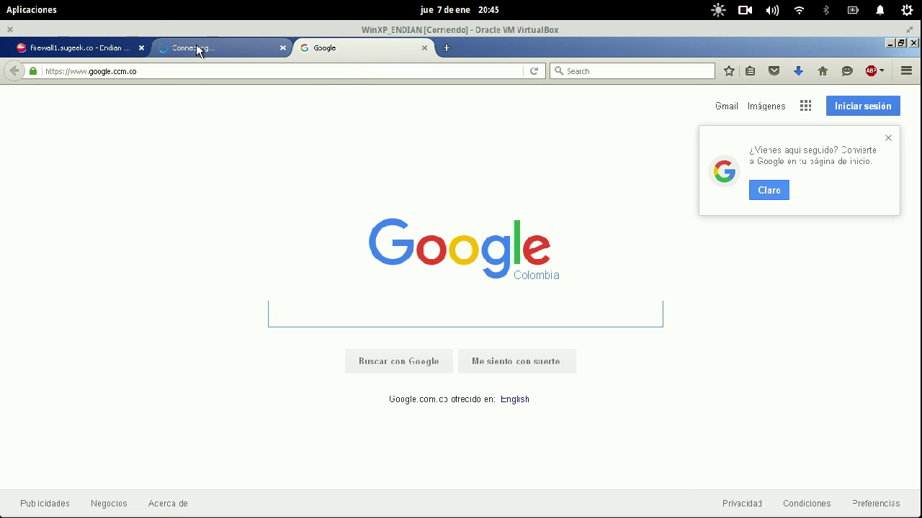
click(196, 48)
Step: Re-enable the outgoing allow HTTP rule, apply the changes, and check the Genbeta page again
click(79, 47)
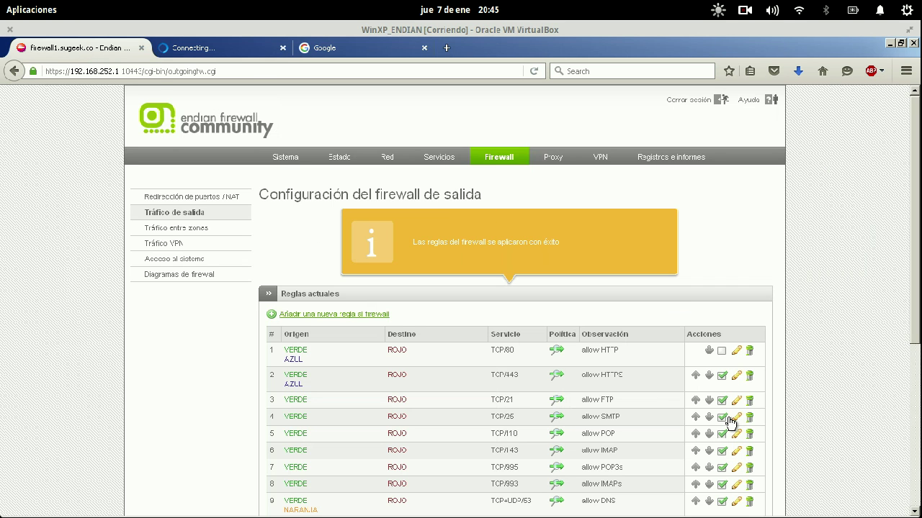
click(721, 352)
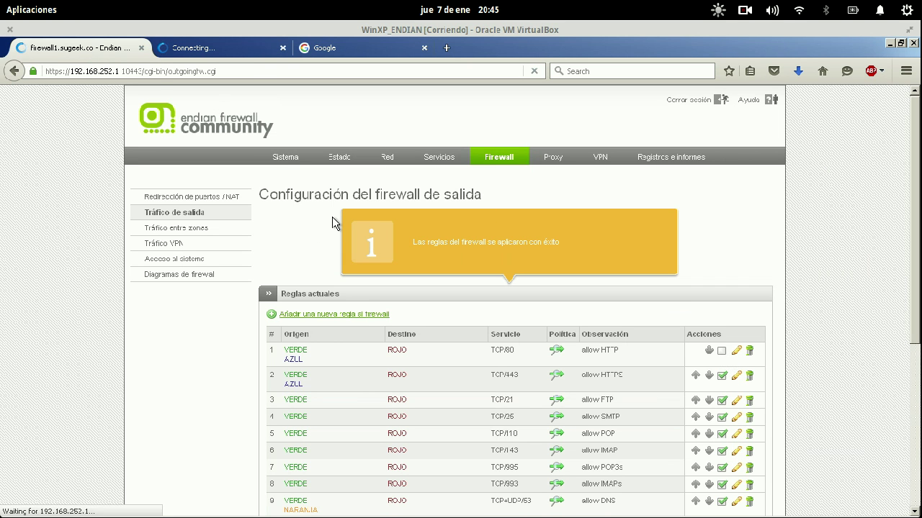
click(388, 255)
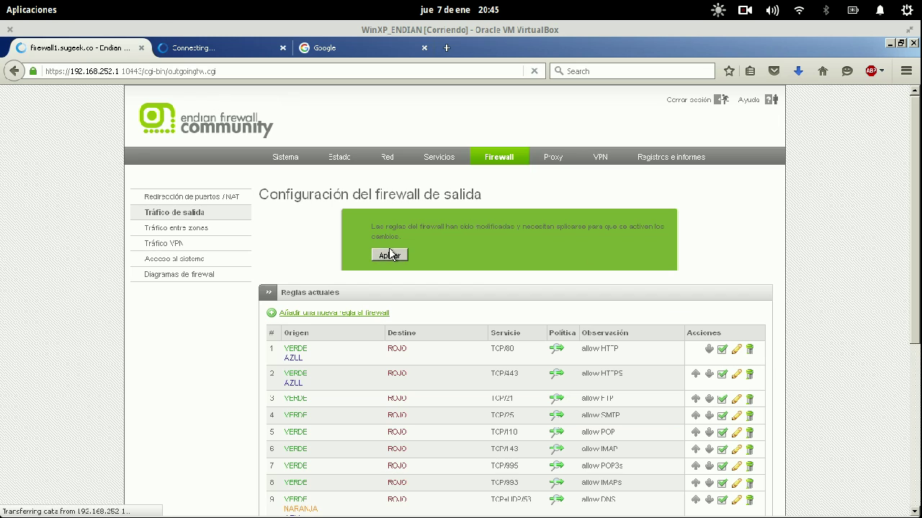
click(231, 45)
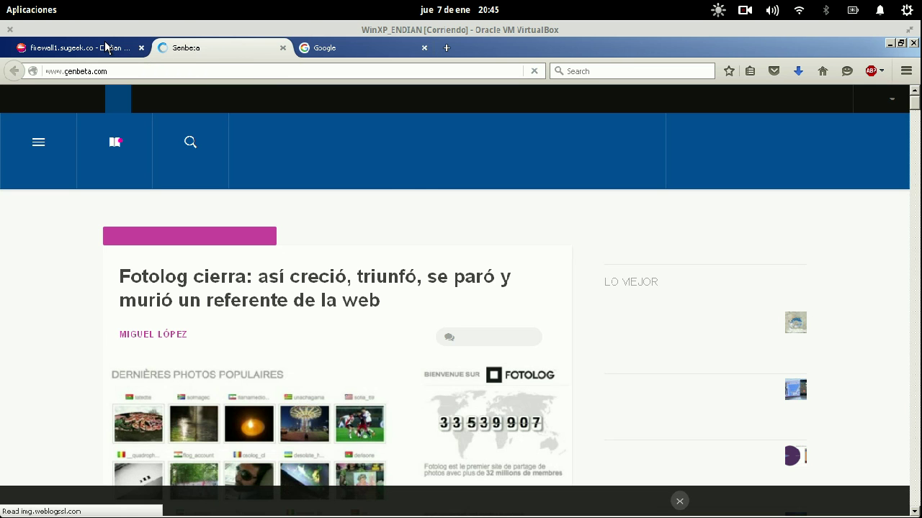
click(106, 48)
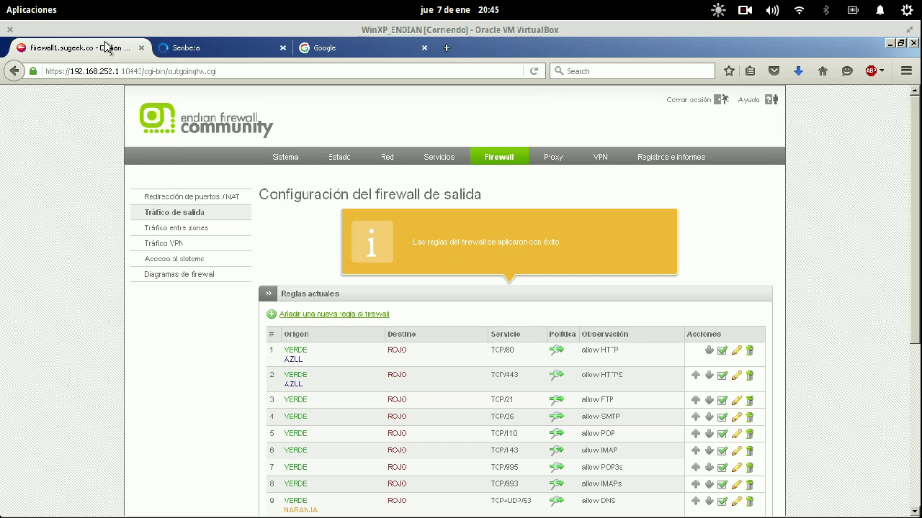
Step: Delete the outgoing allow FTP and allow SMTP rules, applying the firewall changes after each deletion
scroll(824, 246, down, 5)
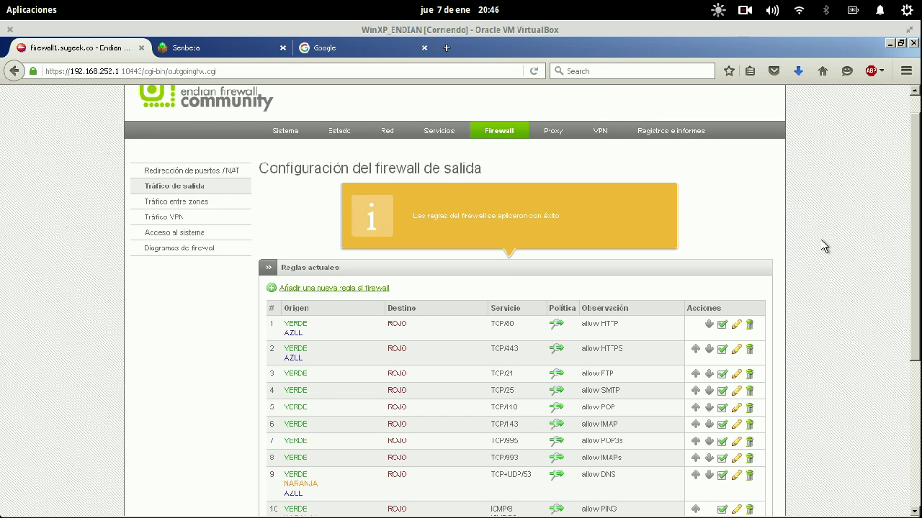
click(750, 375)
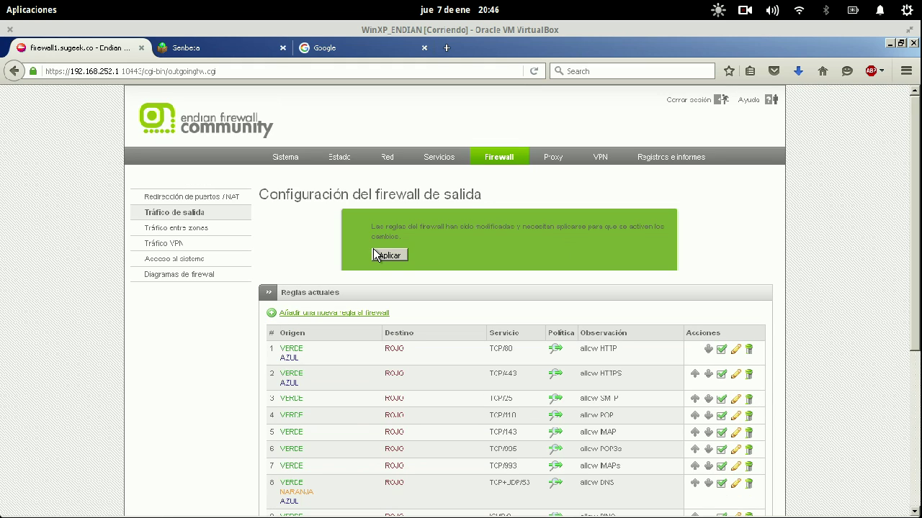
click(375, 254)
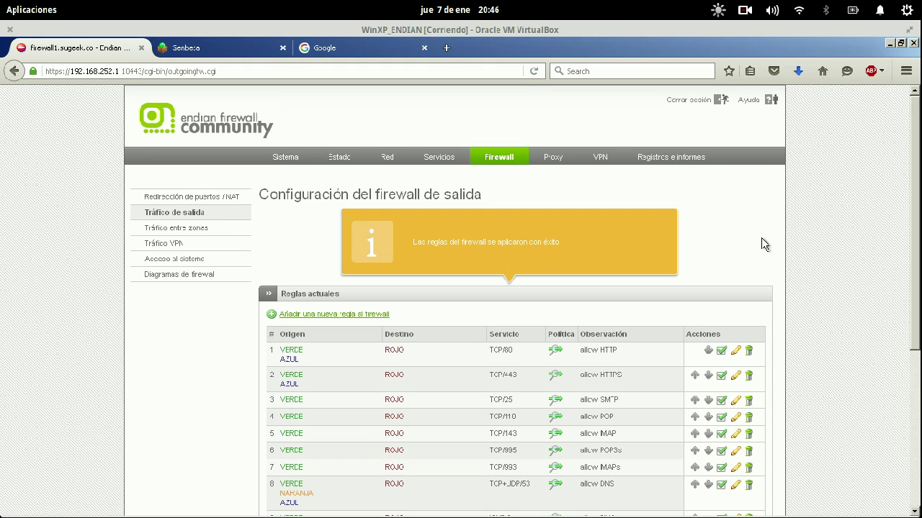
scroll(728, 259, down, 5)
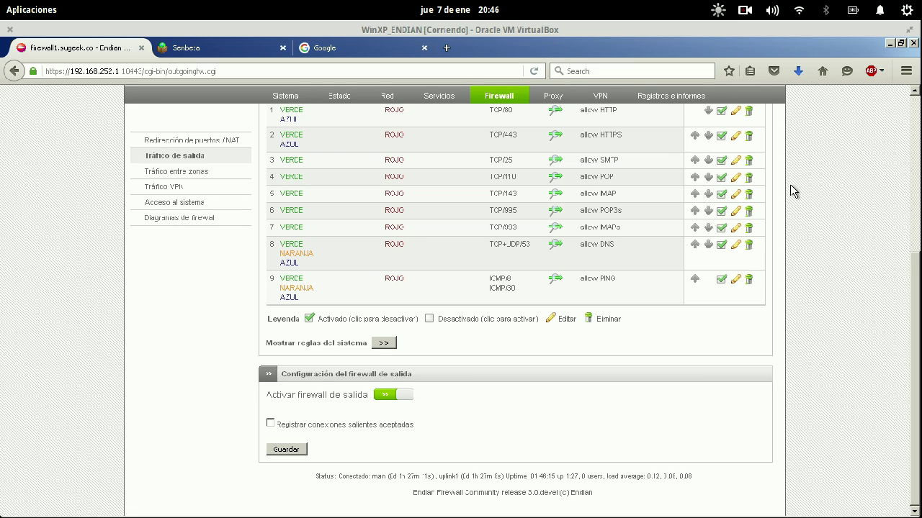
click(749, 161)
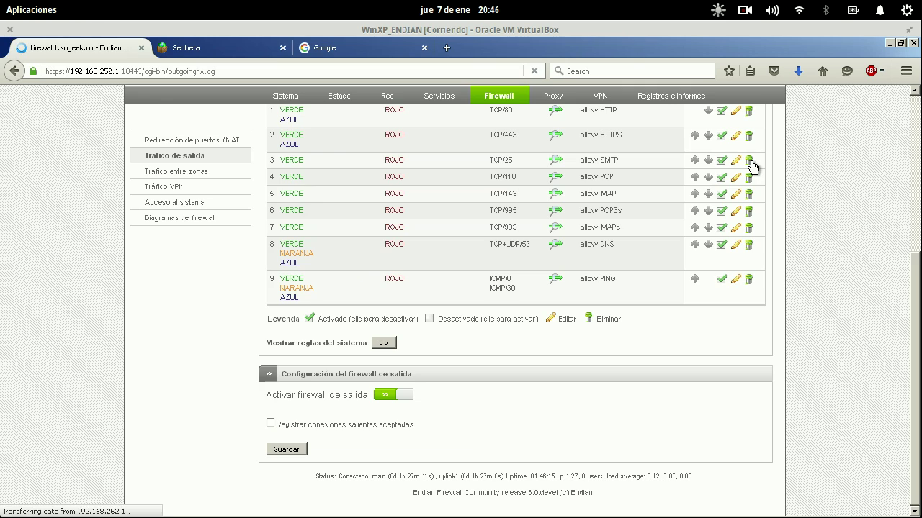
click(387, 257)
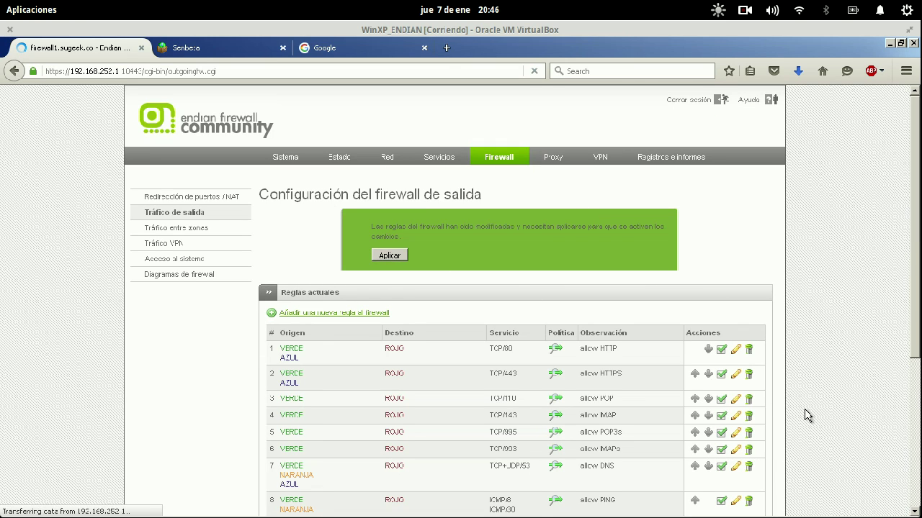
Step: Delete the outgoing allow POP and allow IMAP rules, apply the changes, and delete the allow POP3s rule
click(749, 401)
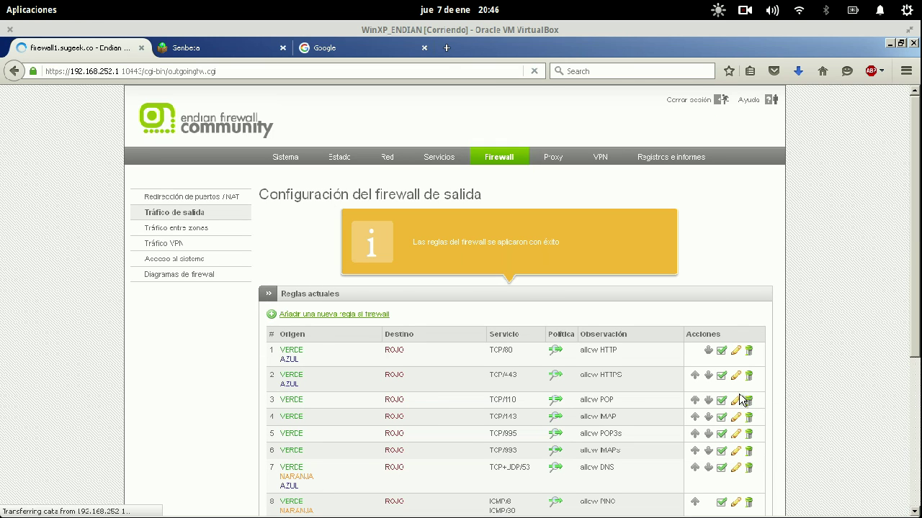
click(395, 255)
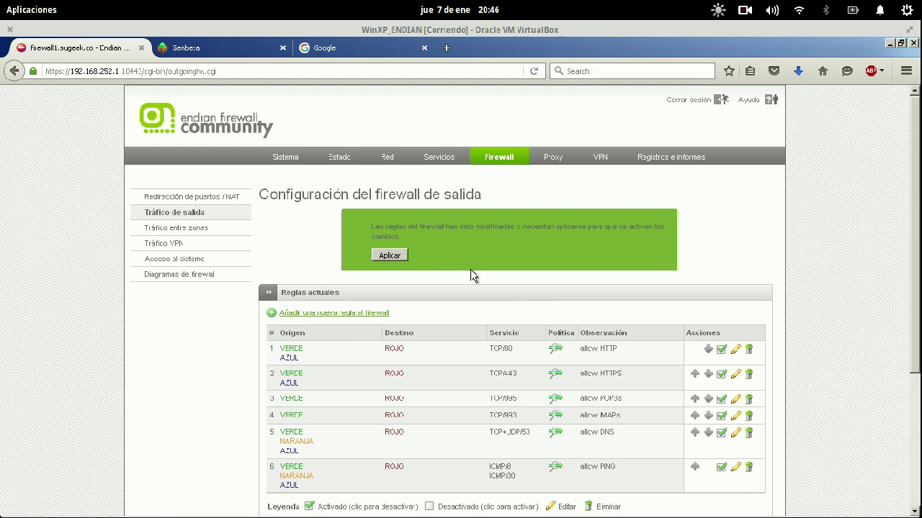
click(393, 257)
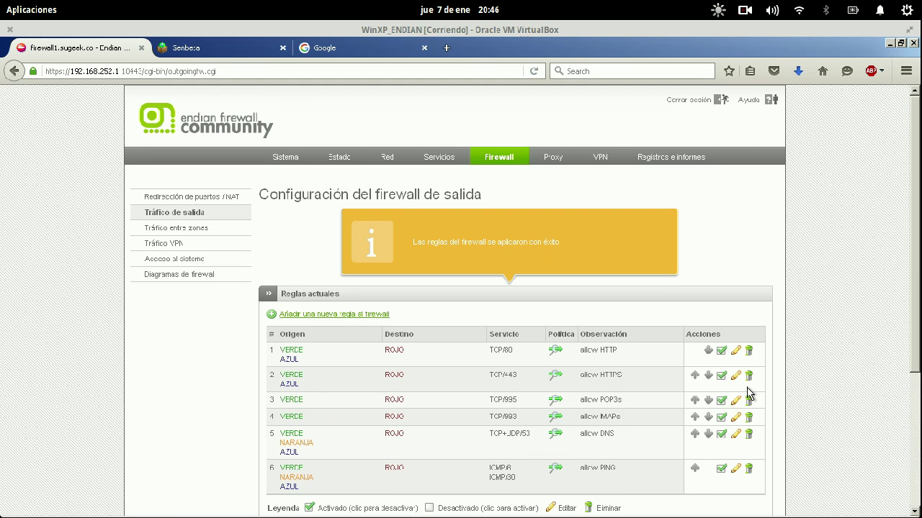
click(749, 401)
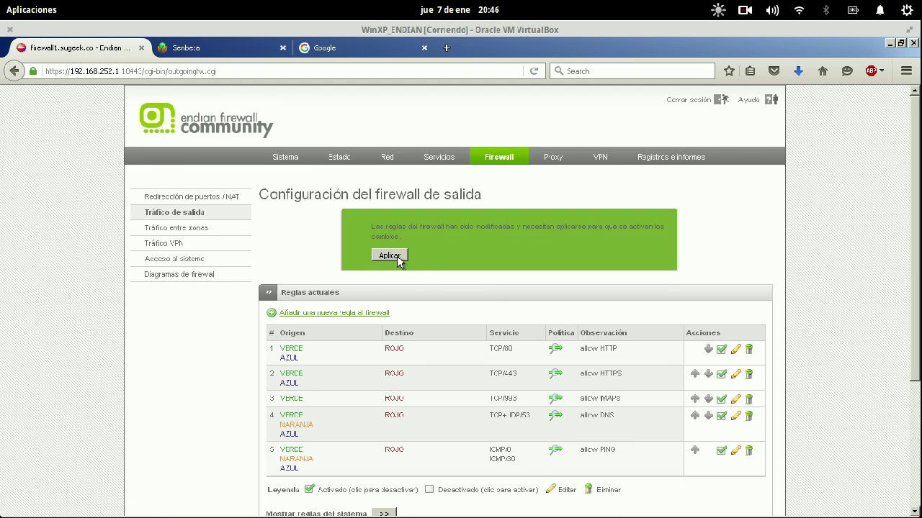